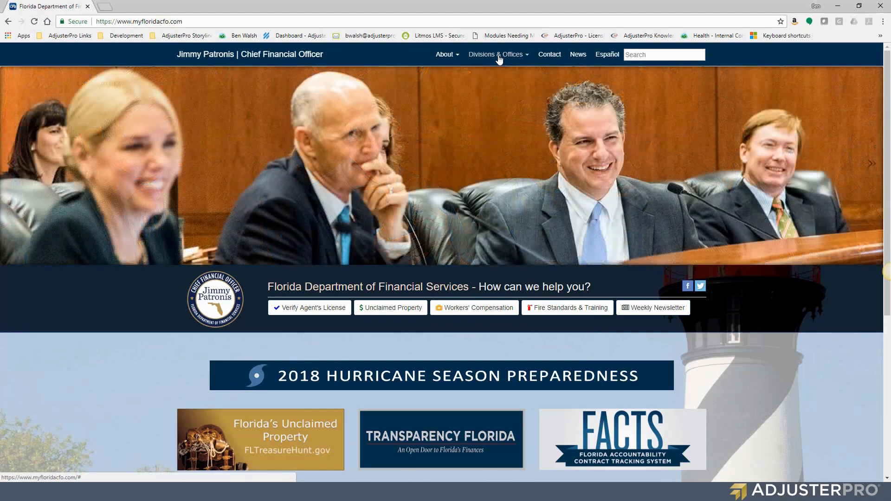
Navigate through Divisions & Offices, Insurance Agent & Agency Services and Licensing to the licenses-and-qualifications list.
left_click(499, 56)
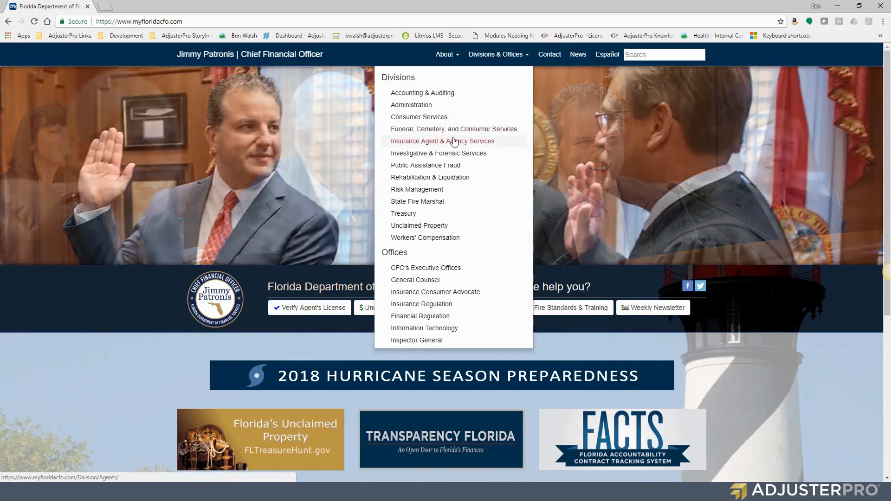
left_click(491, 146)
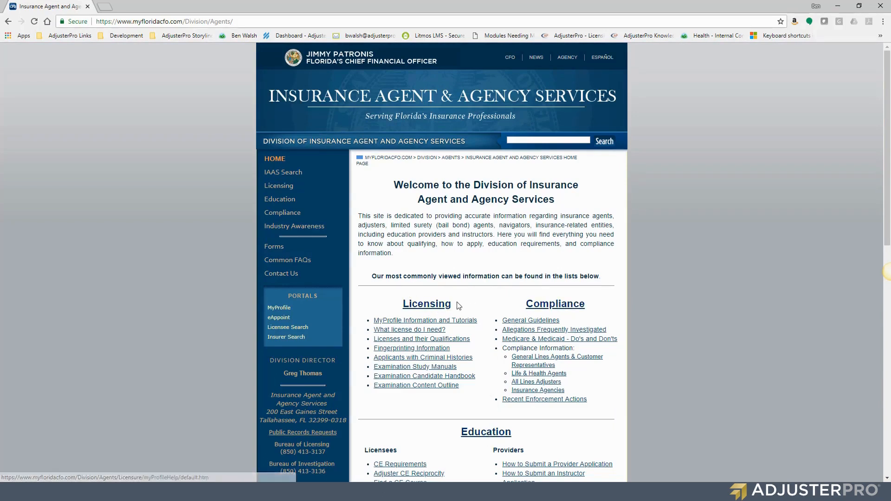
left_click(432, 307)
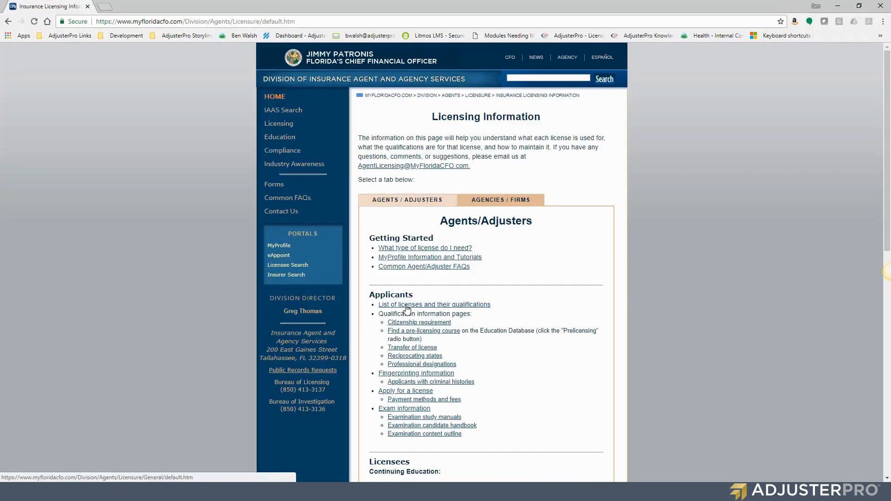
left_click(407, 305)
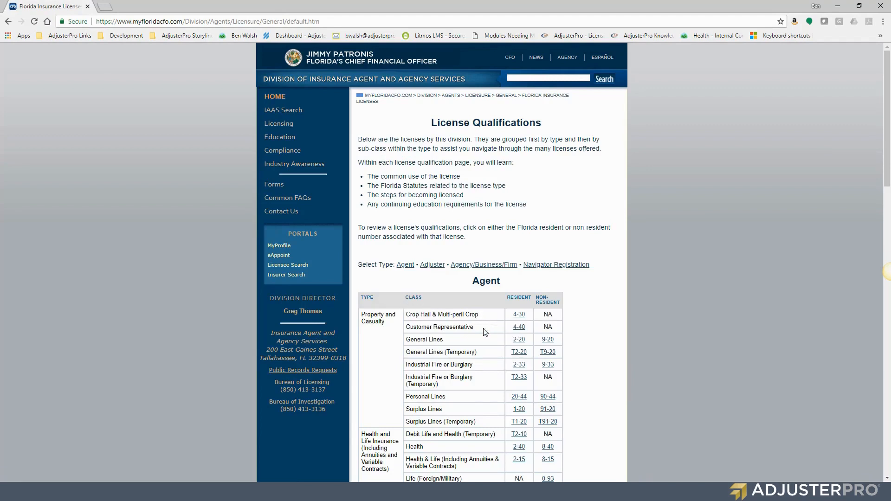
Review the 4-40 Customer Representative row and the adjuster classes, then open MyProfile in a new tab.
left_click_drag(408, 327, 519, 329)
left_click(460, 304)
left_click(430, 265)
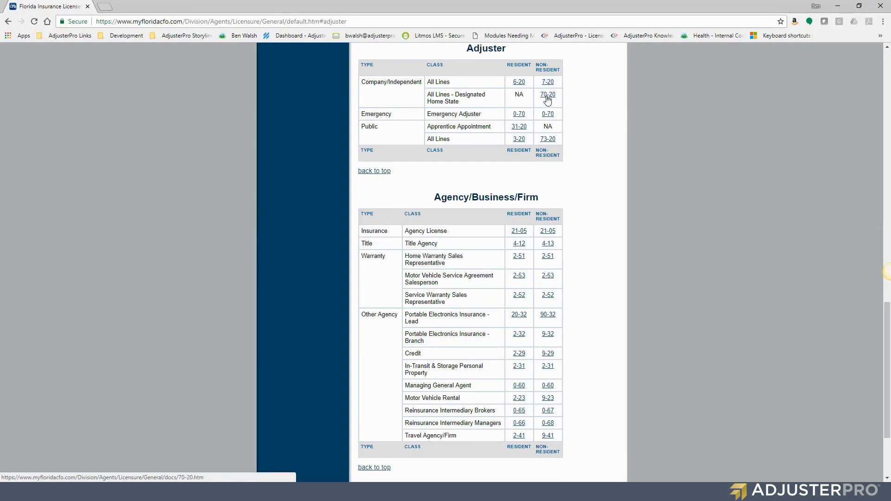
left_click_drag(465, 97, 467, 104)
left_click(467, 97)
scroll(529, 107, "up", 15)
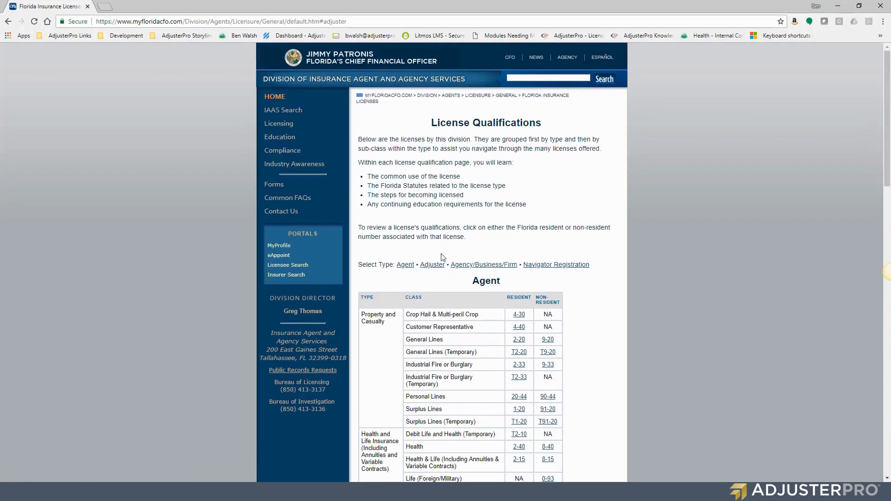
left_click(280, 246)
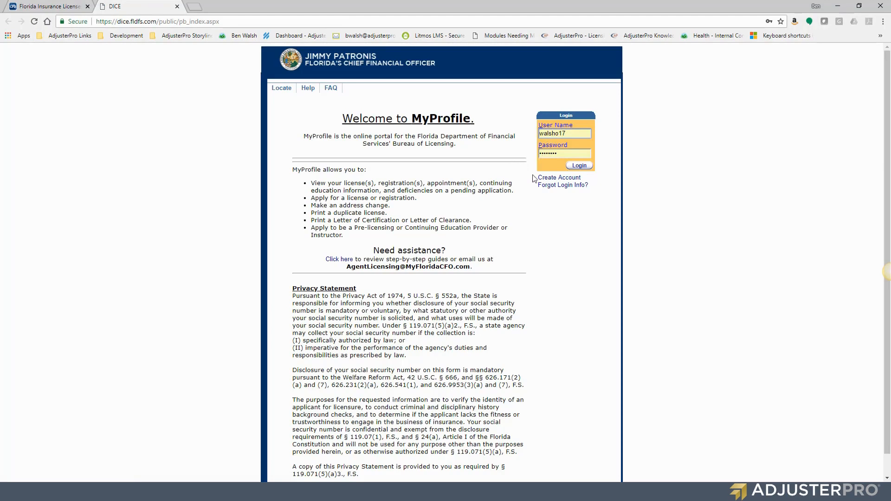
left_click(559, 179)
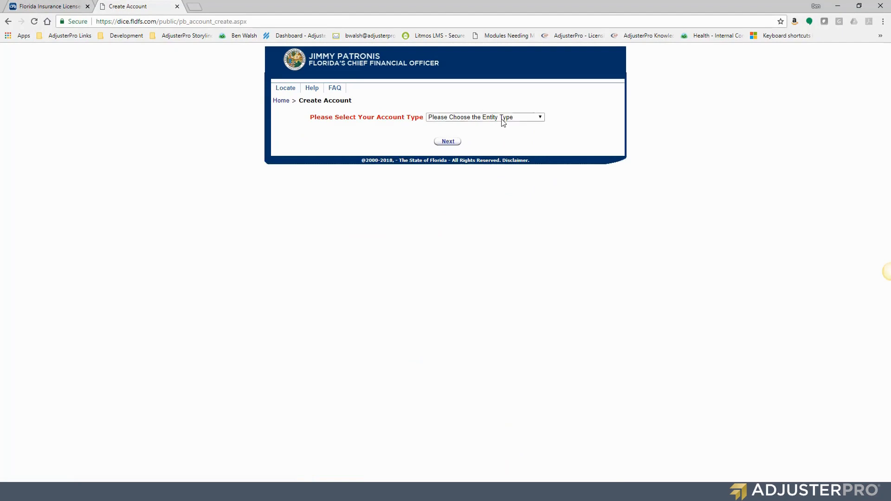
left_click(502, 118)
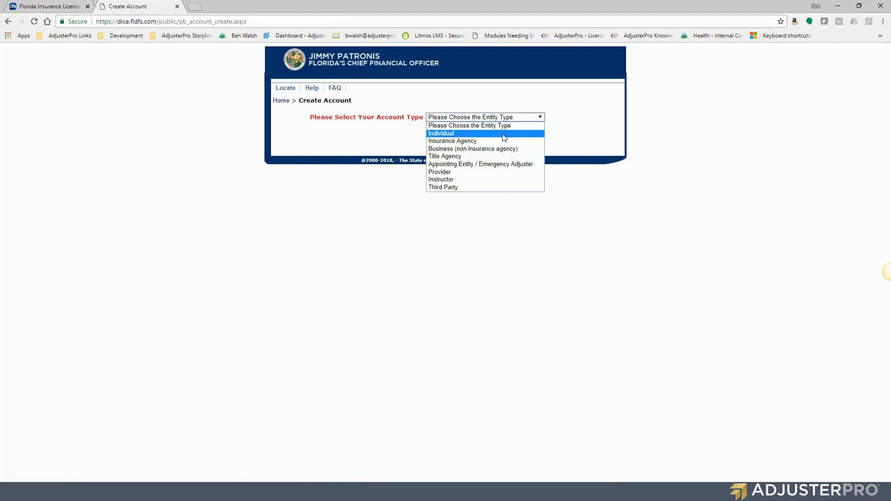
left_click(503, 134)
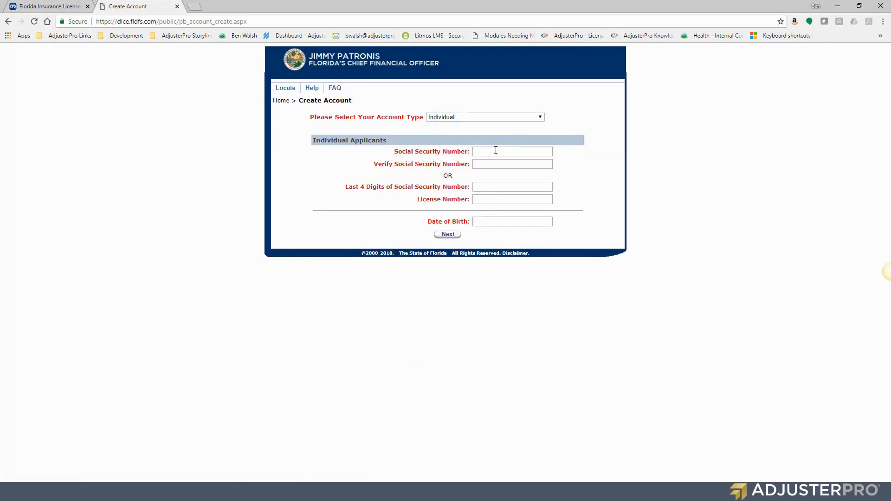
left_click(499, 151)
left_click(503, 164)
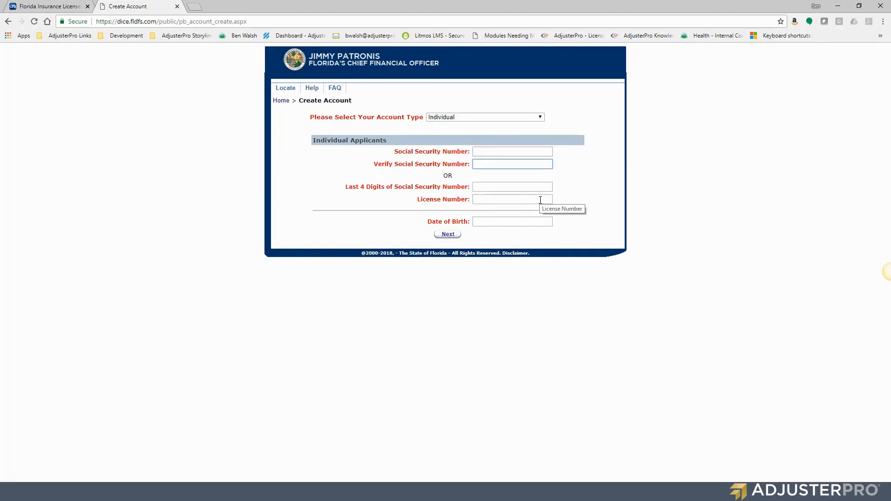
left_click(525, 186)
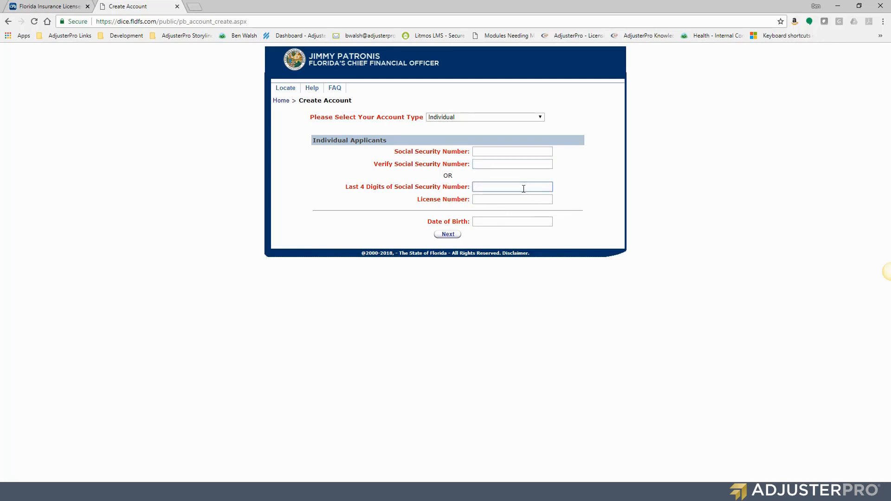
left_click(516, 200)
left_click(499, 221)
left_click_drag(422, 223, 464, 222)
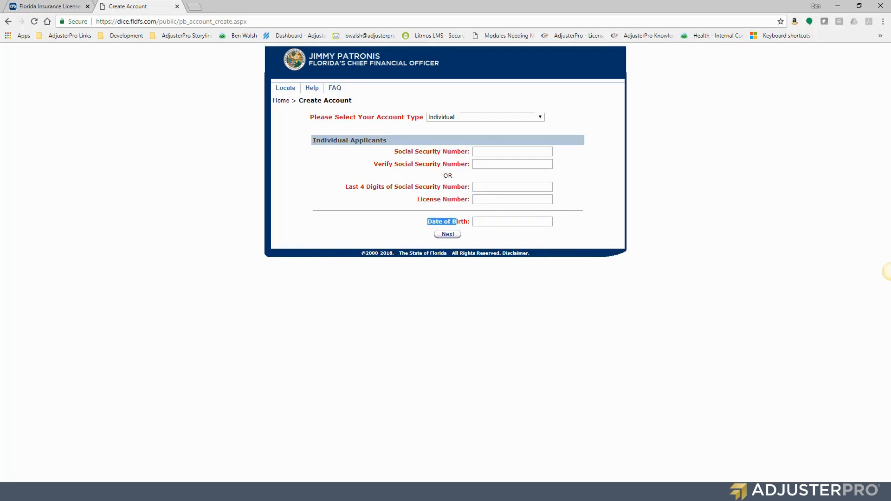
left_click(575, 222)
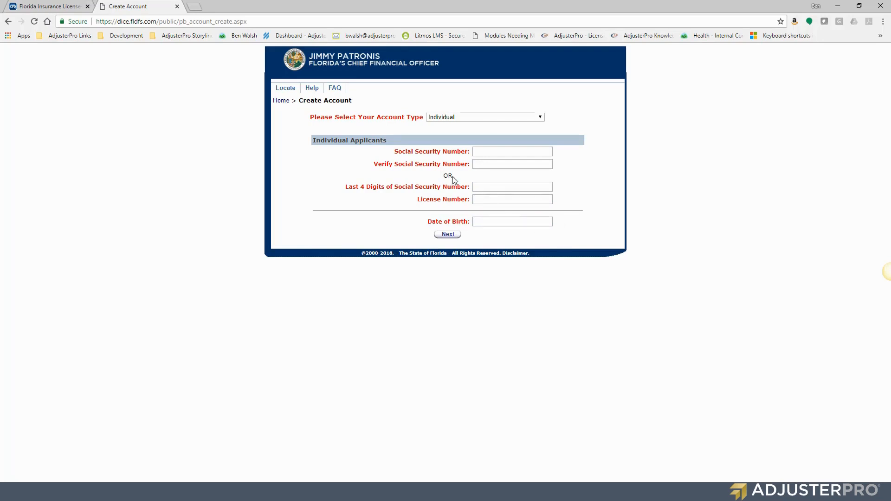
left_click(279, 104)
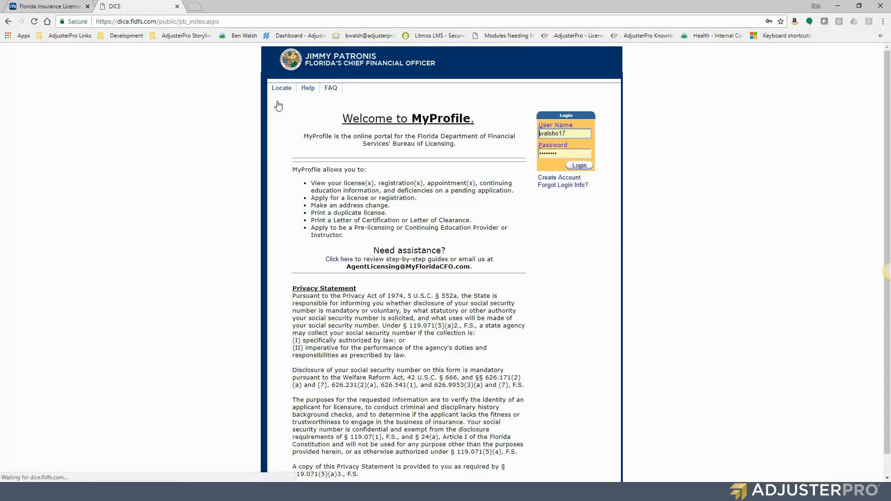
Log in with the saved credentials and try New Application, which Chrome blocks as a pop-up.
left_click(590, 166)
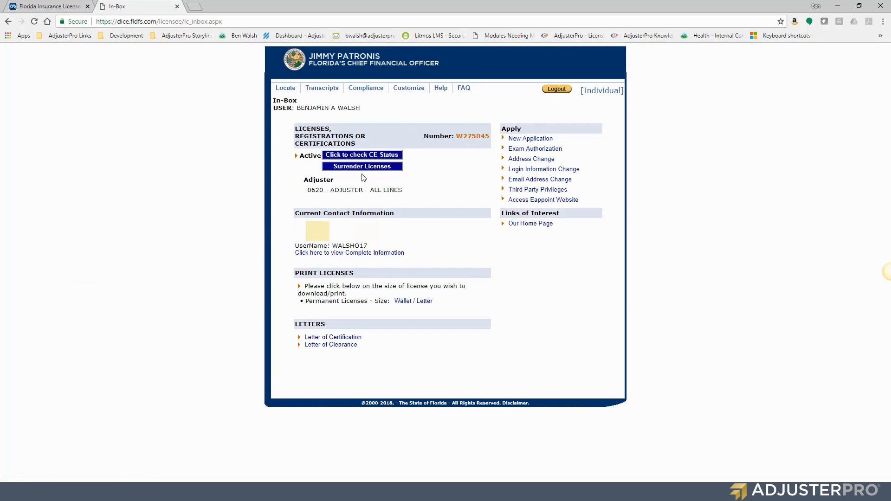
left_click(537, 139)
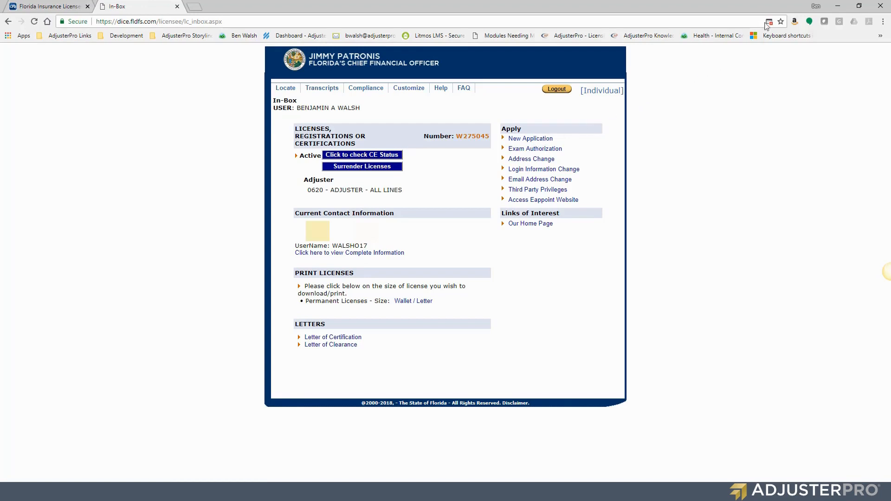
left_click(548, 140)
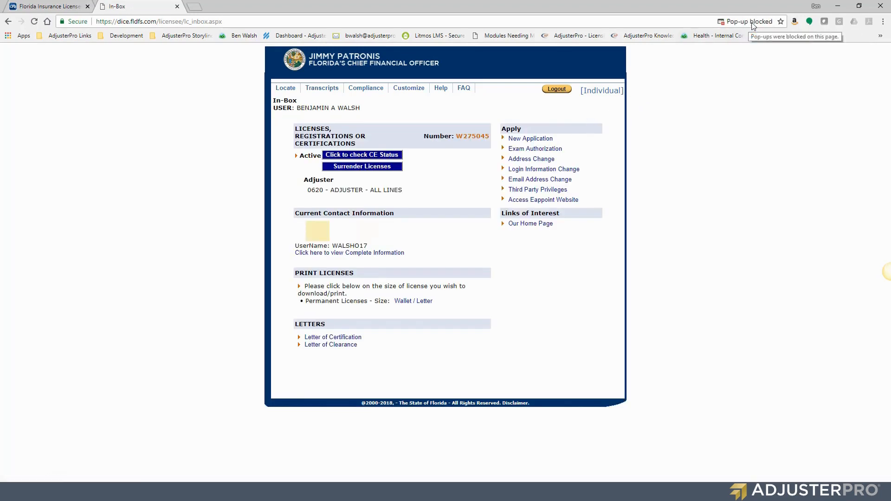
Open Chrome Settings, search for 'popups', then expand the Advanced settings.
left_click(882, 22)
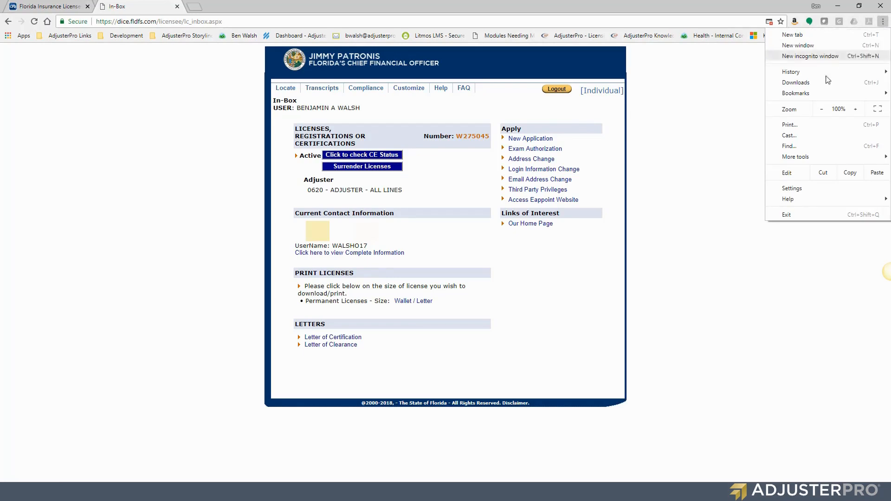
left_click(792, 189)
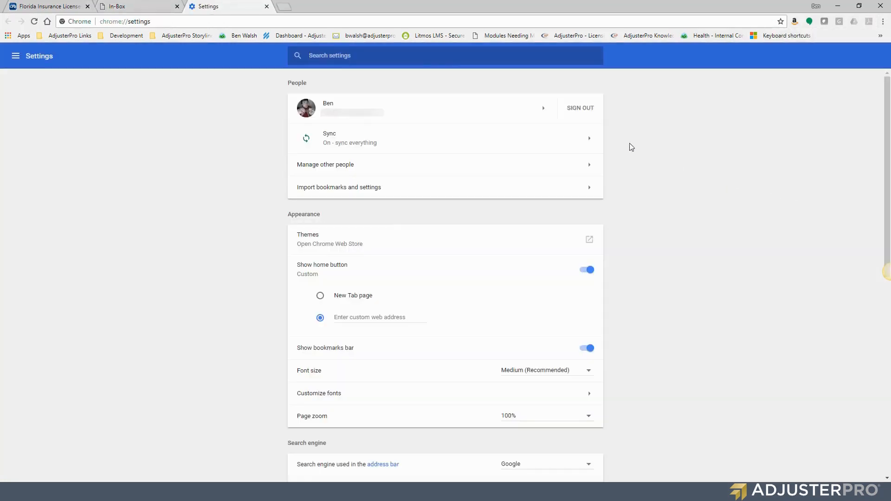
left_click(417, 57)
type("popups")
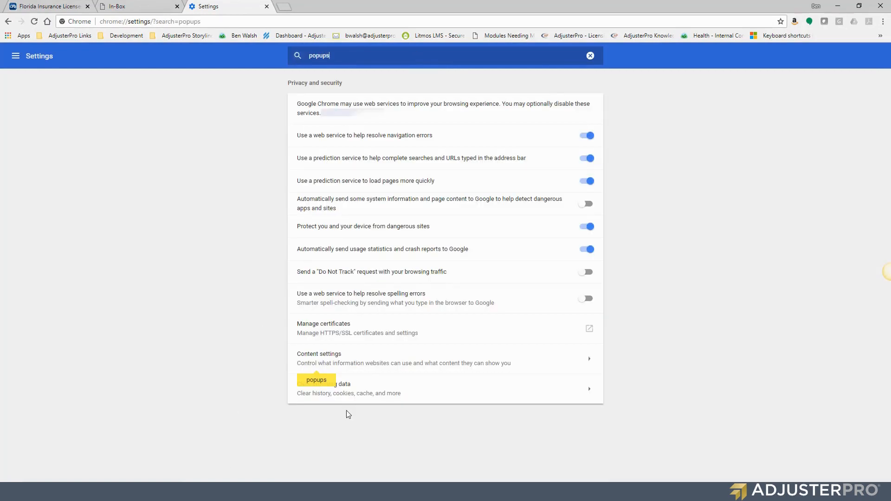
left_click(591, 56)
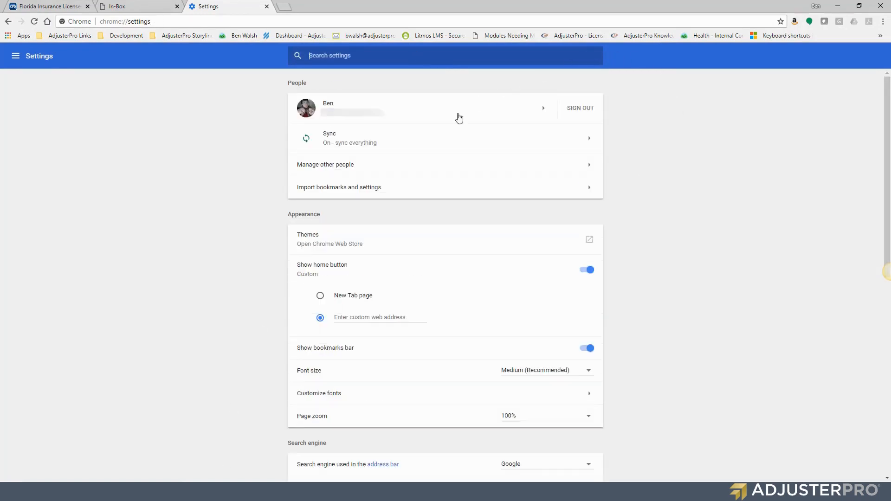
scroll(404, 186, "down", 8)
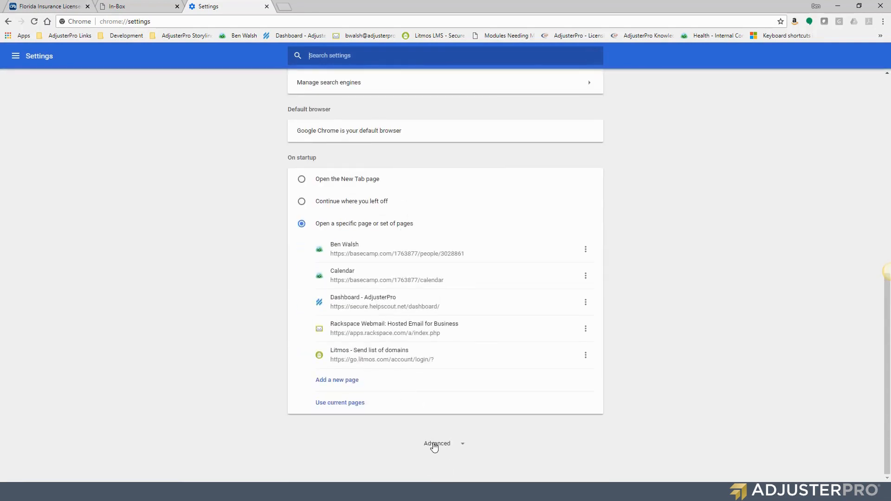
left_click(436, 444)
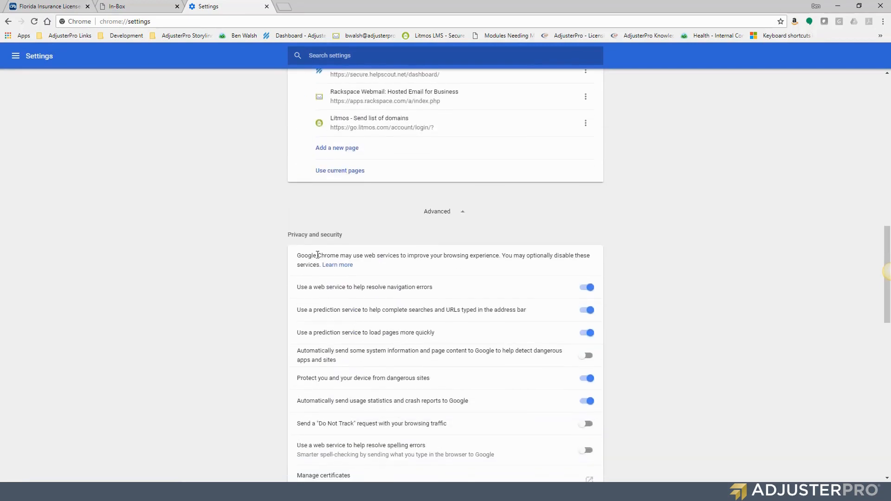
Set Content settings > Pop-ups to Allowed and close the Settings tab.
left_click_drag(287, 237, 353, 240)
scroll(360, 238, "down", 4)
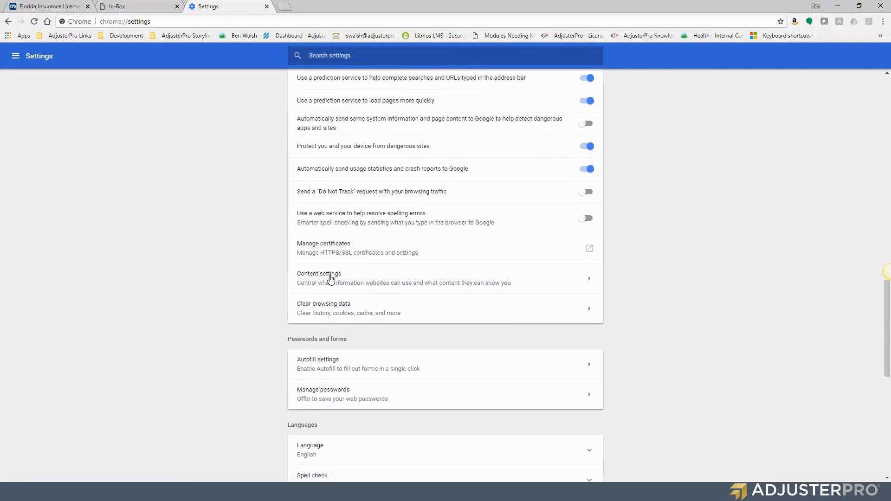
left_click(330, 279)
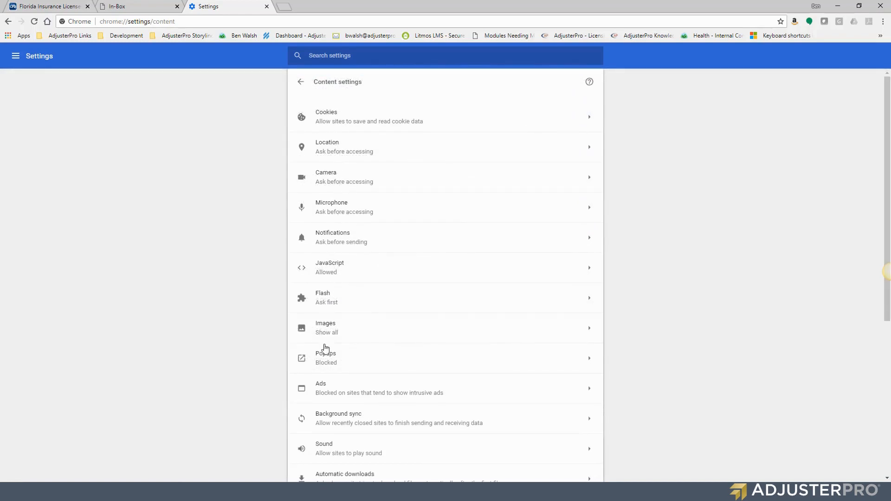
left_click(589, 362)
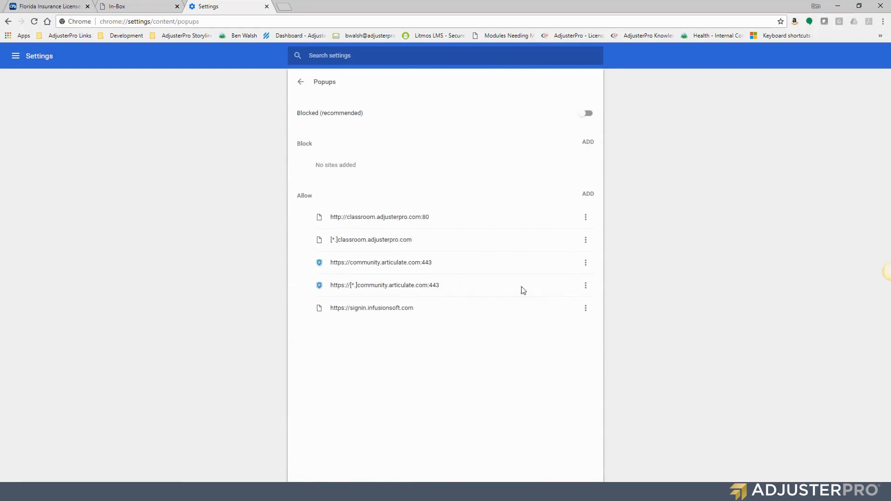
left_click(587, 114)
left_click(267, 6)
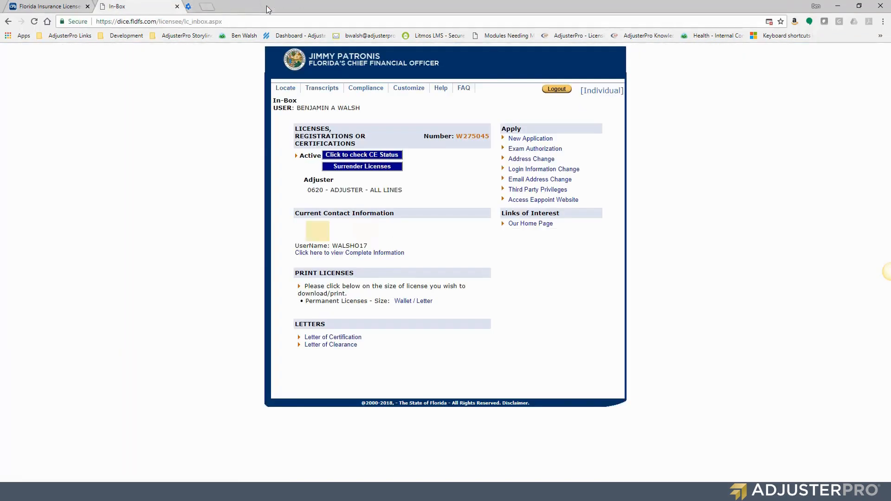
Start a New Application and continue past the Information for Successful Processing notice.
left_click(534, 139)
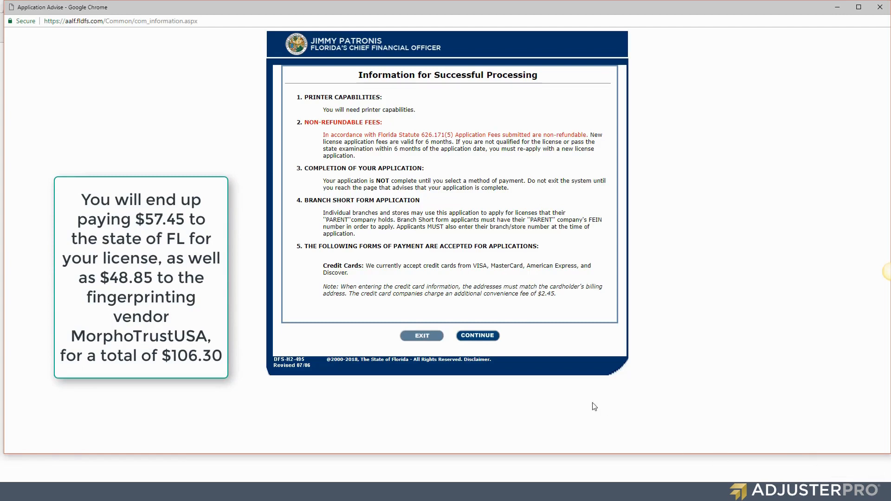
left_click(491, 337)
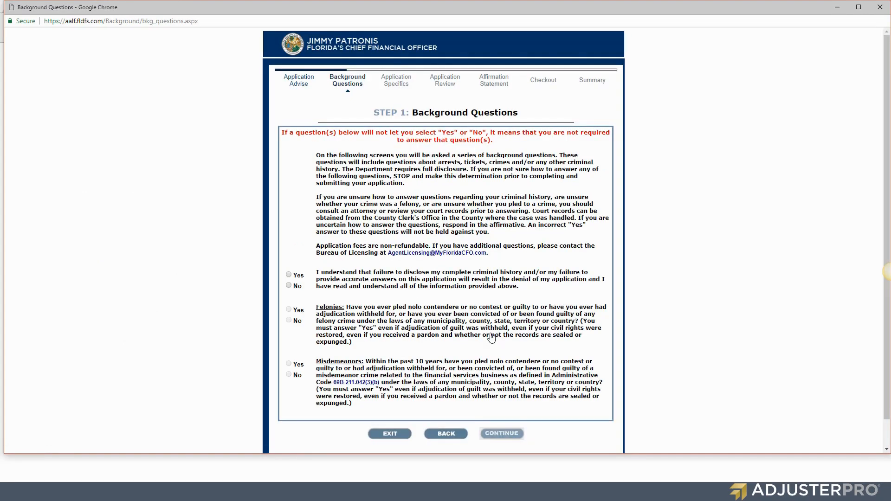
Answer Yes to the disclosure acknowledgement, No to Felonies and Misdemeanors, and continue.
left_click_drag(406, 112, 532, 119)
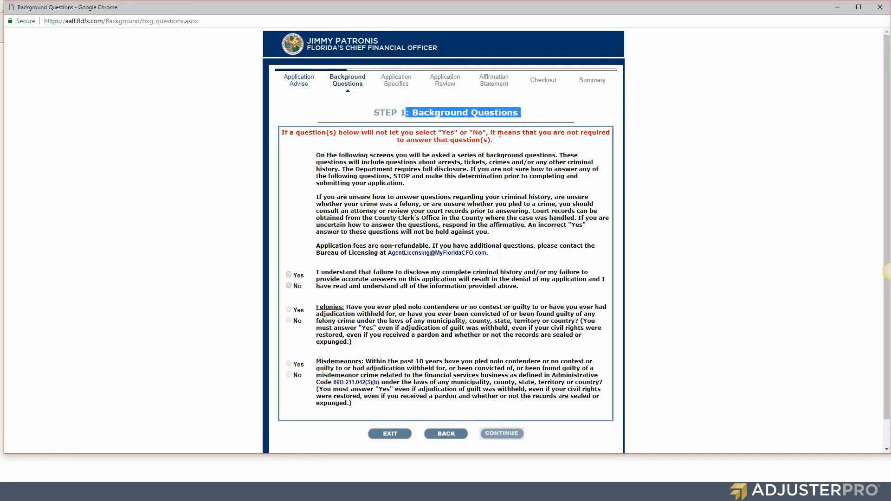
left_click(288, 275)
left_click(289, 320)
left_click(289, 374)
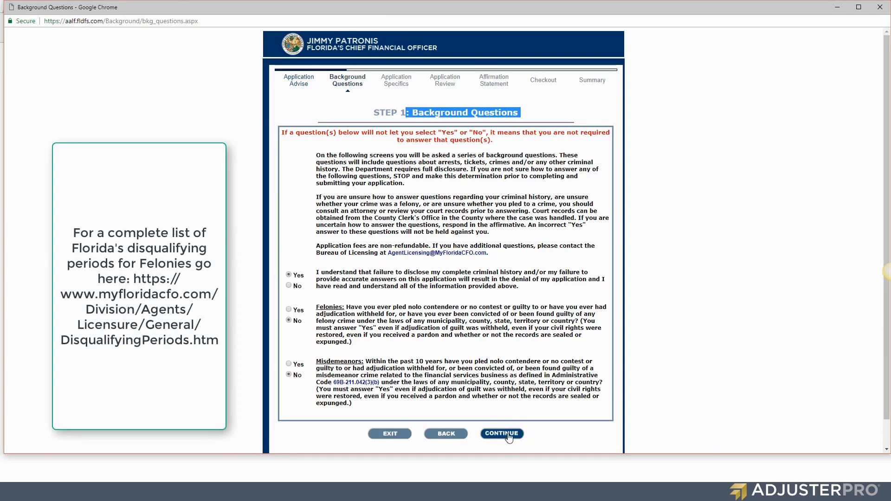
left_click(504, 433)
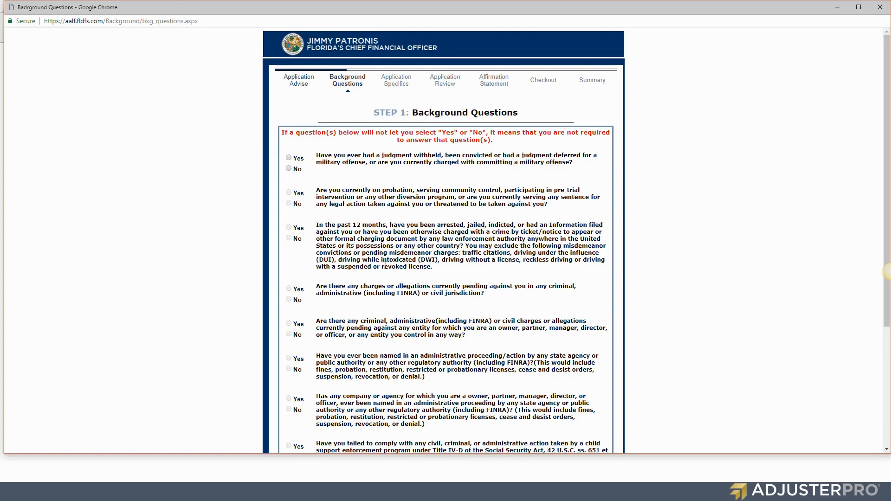
Answer No to the military, probation, arrest, pending charges, proceedings and child support questions.
left_click(289, 169)
left_click(288, 204)
left_click(288, 204)
left_click(289, 239)
left_click(289, 299)
left_click(289, 335)
left_click(288, 369)
scroll(303, 322, "down", 4)
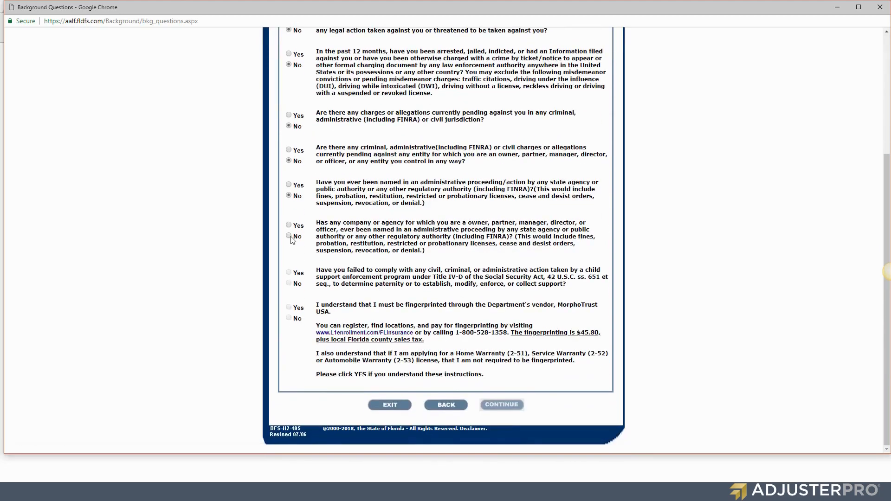
left_click(290, 236)
left_click(289, 284)
Agree to MorphoTrust USA fingerprinting, dismiss the notice, and submit the background answers.
left_click_drag(283, 297, 333, 311)
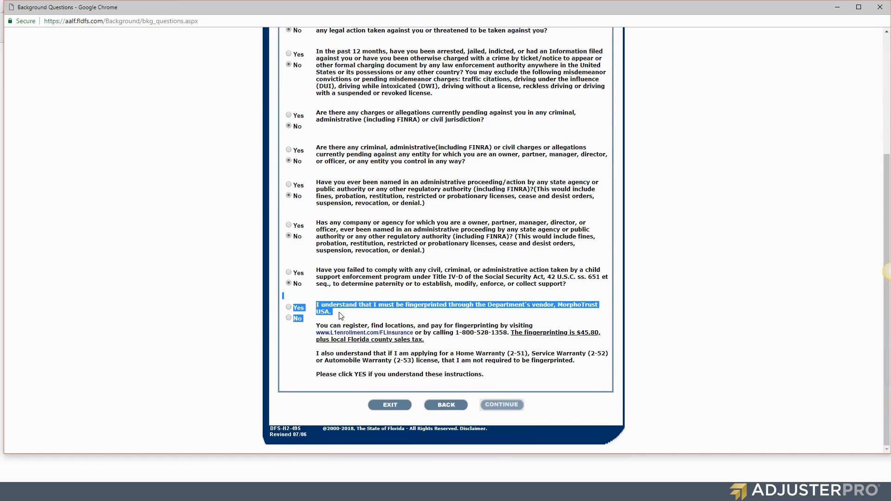
left_click(341, 316)
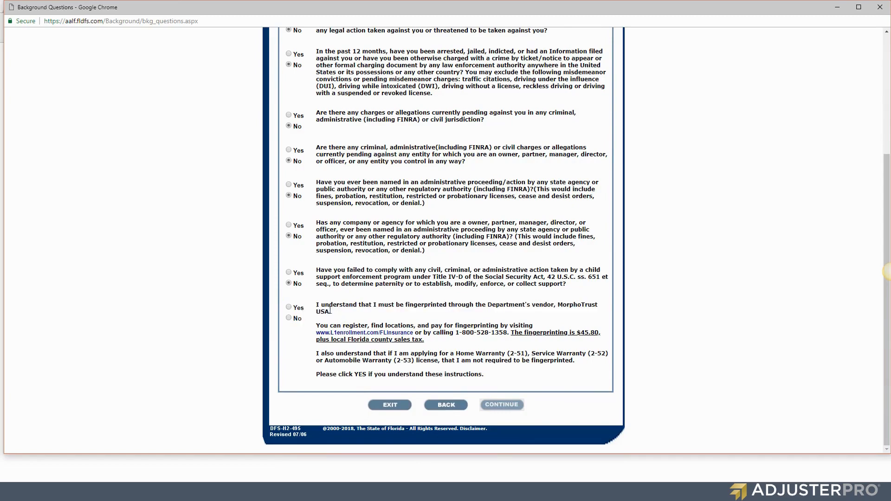
left_click(289, 307)
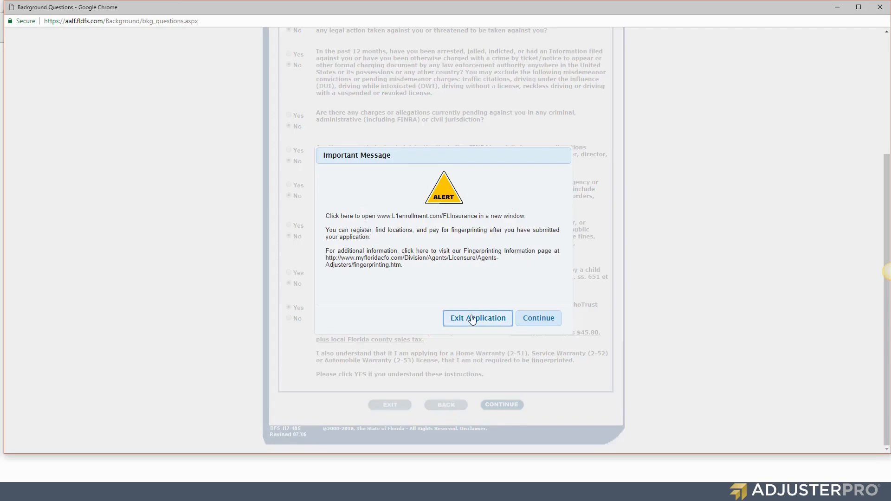
left_click(547, 321)
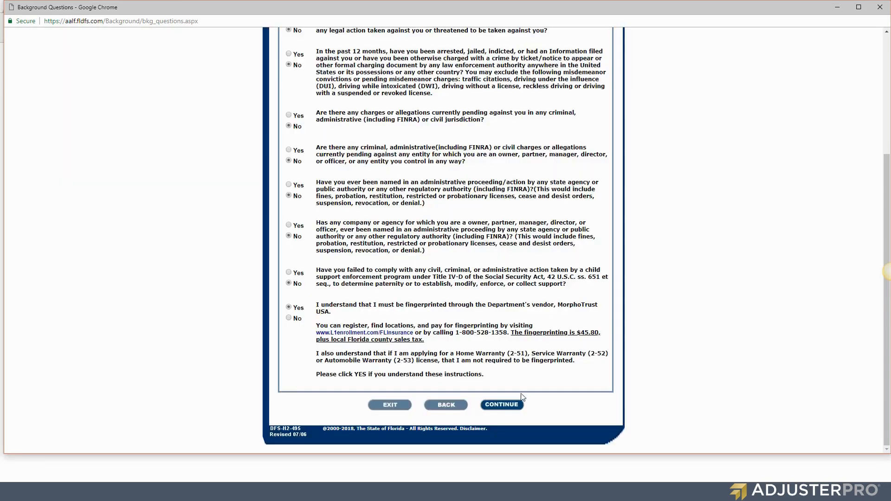
left_click(501, 405)
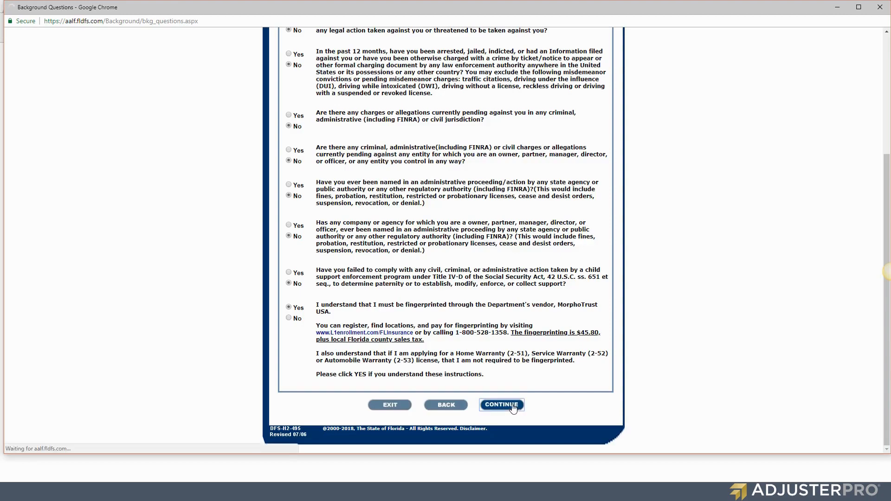
Accept the reviewed background answers and choose a Permanent license.
scroll(507, 363, "down", 8)
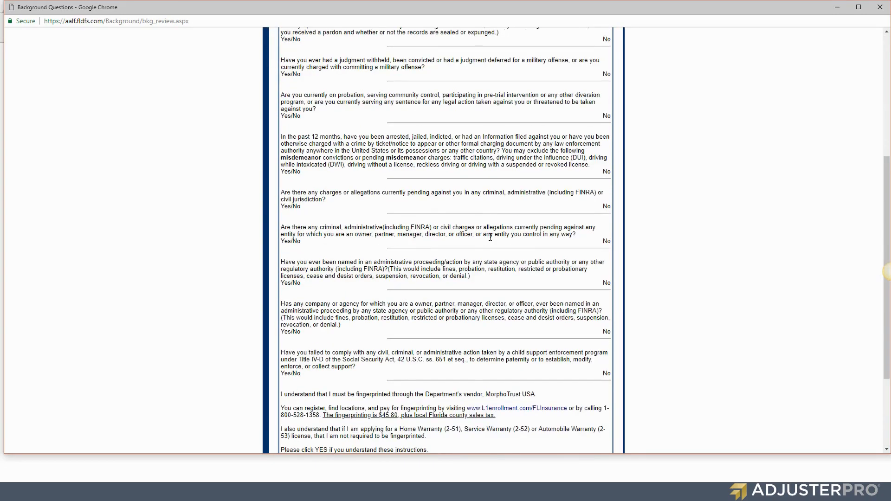
left_click(503, 405)
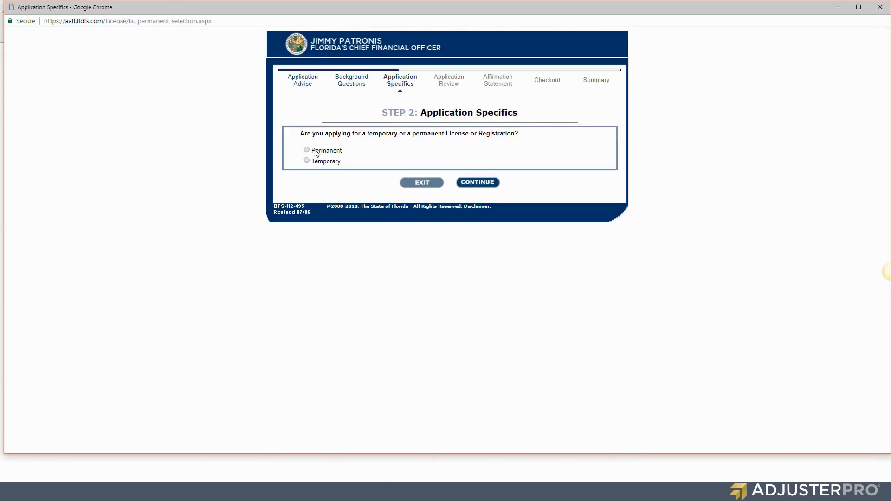
left_click(316, 152)
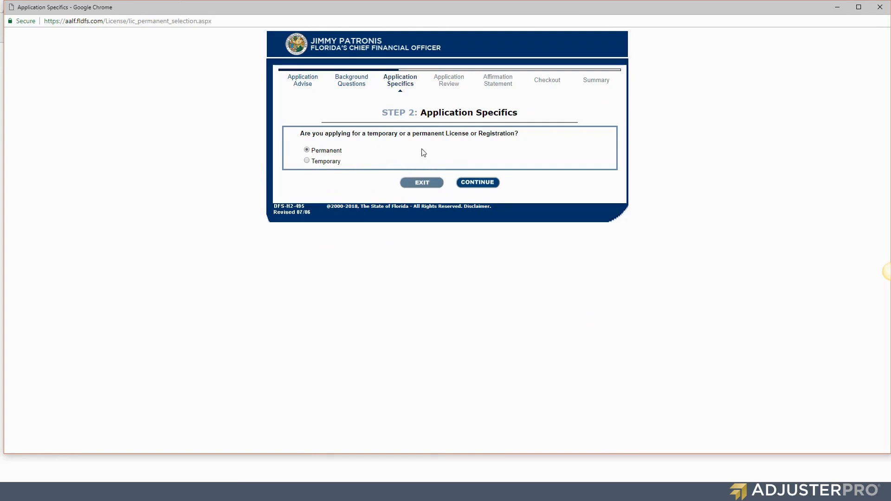
left_click(493, 184)
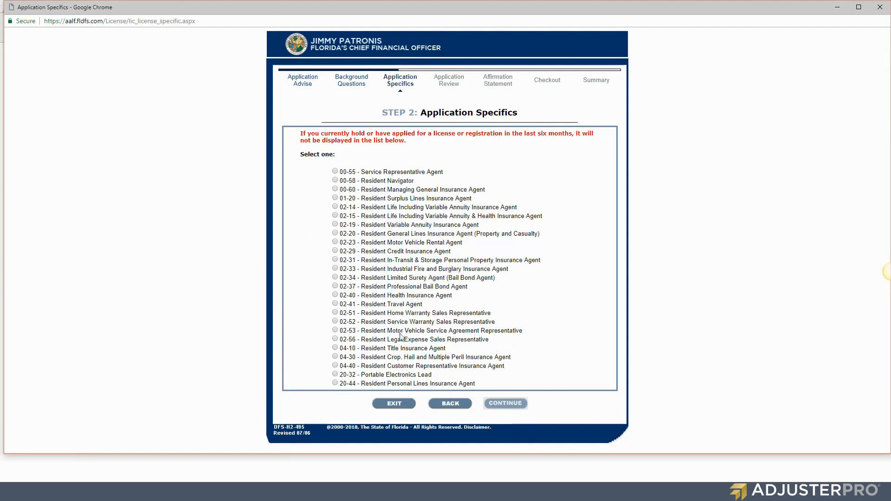
Select the 04-40 Resident Customer Representative Insurance Agent license and confirm it.
left_click(335, 365)
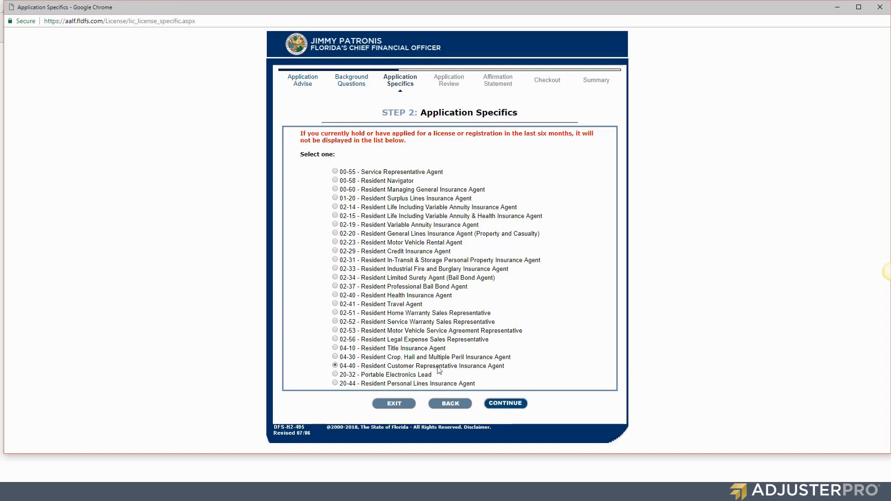
left_click(510, 407)
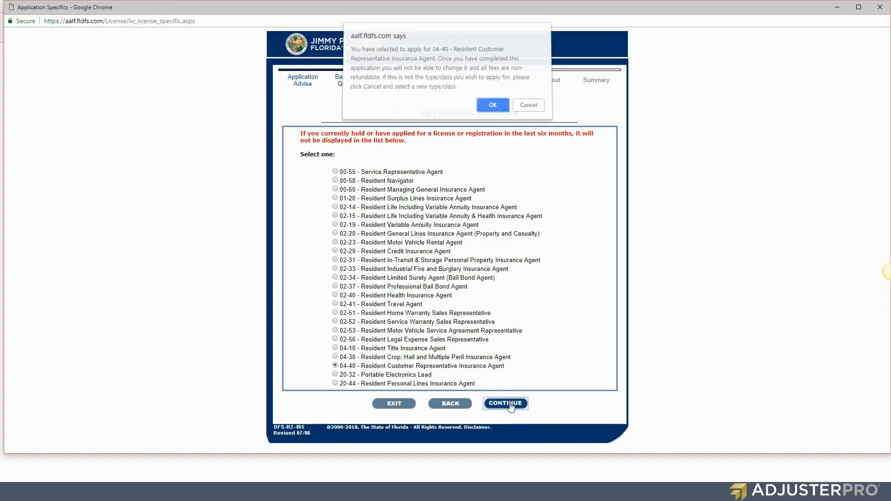
left_click(491, 109)
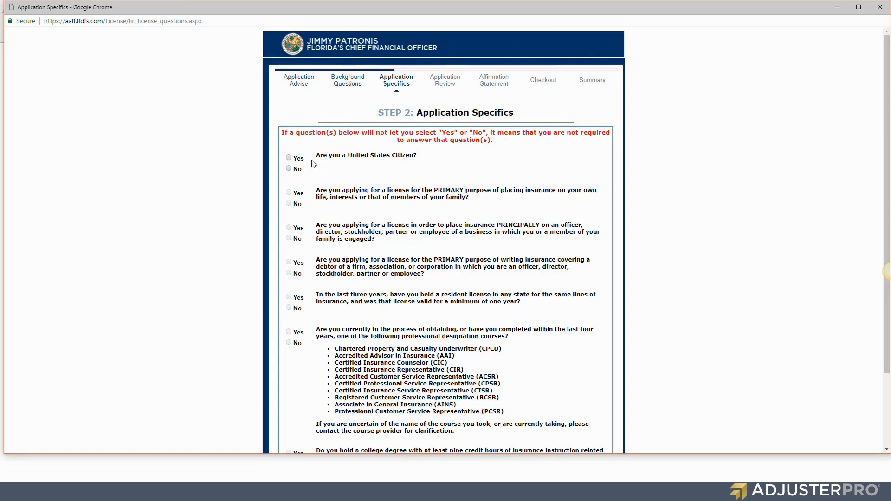
Answer Yes to US citizenship and No to personal, business insurance and recent resident license questions.
left_click(289, 158)
left_click(288, 203)
left_click(288, 239)
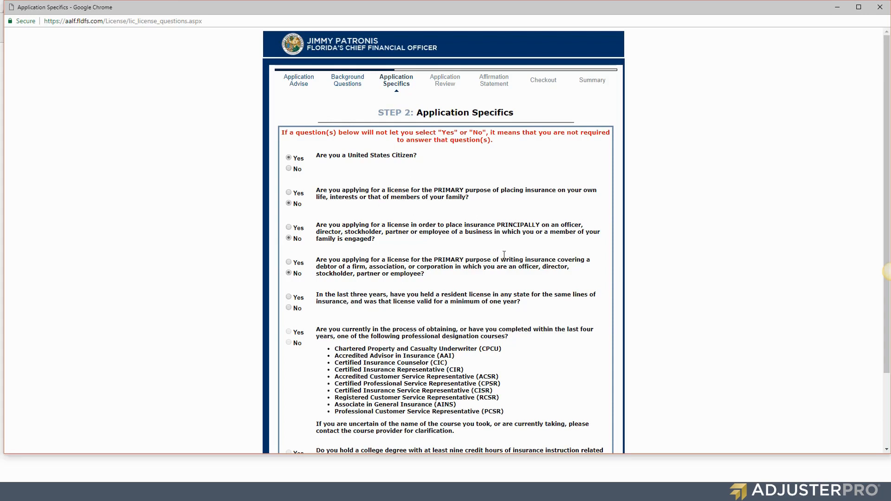
scroll(504, 255, "down", 2)
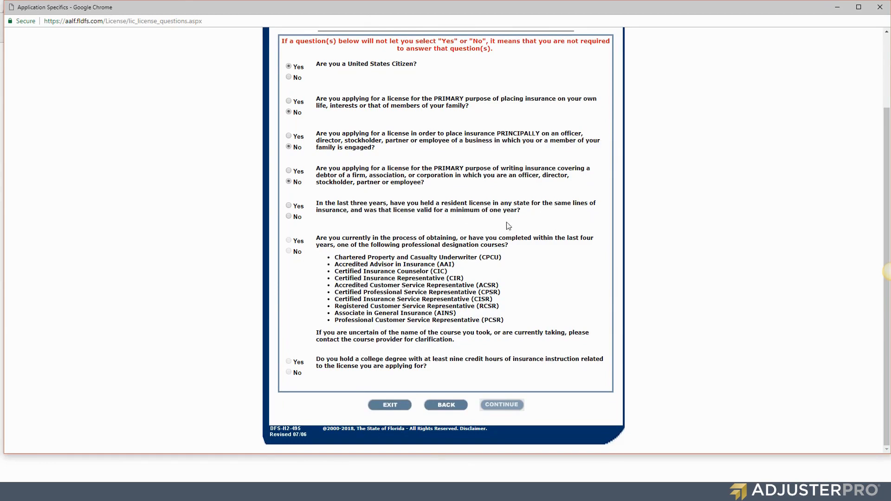
left_click(294, 217)
Read the professional designation question, highlighting the Certified Insurance Representative (CIR) course.
left_click_drag(324, 238, 591, 238)
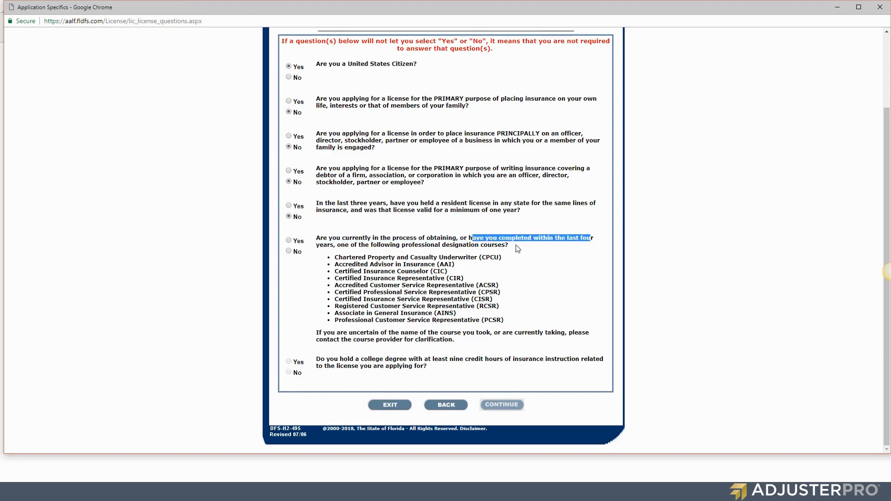
left_click(319, 246)
double_click(324, 246)
left_click(337, 248)
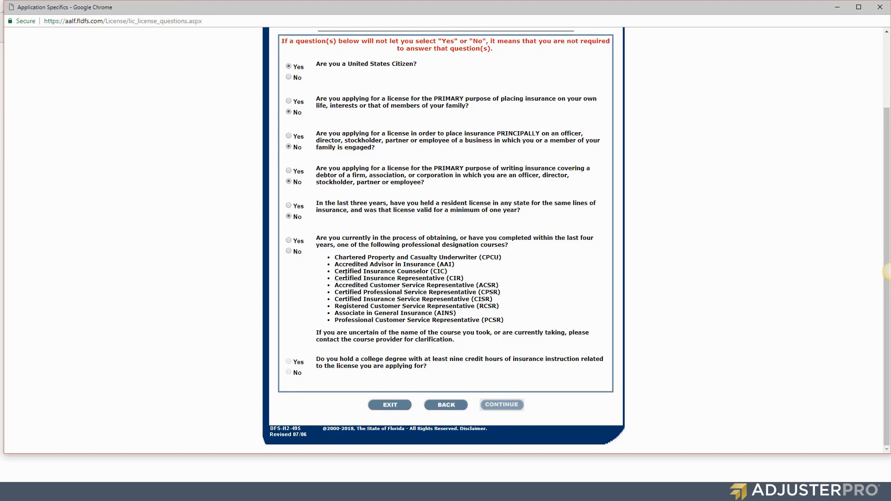
left_click_drag(334, 278, 473, 285)
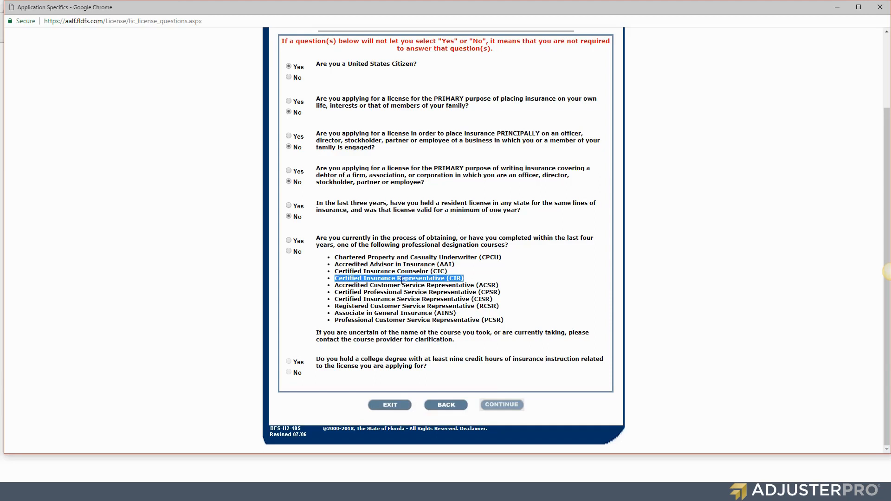
Set the designation-course question to Yes, leave college degree unanswered, and submit the license questions.
left_click(288, 252)
left_click(288, 362)
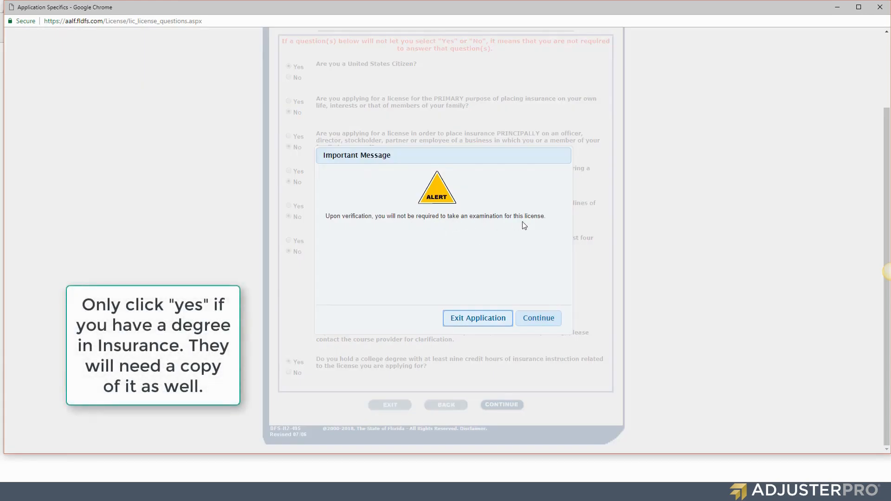
left_click(538, 318)
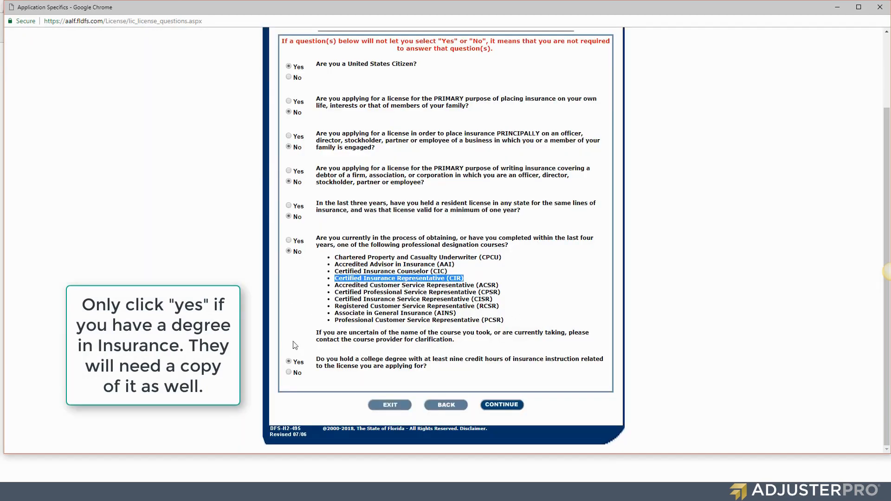
left_click(289, 240)
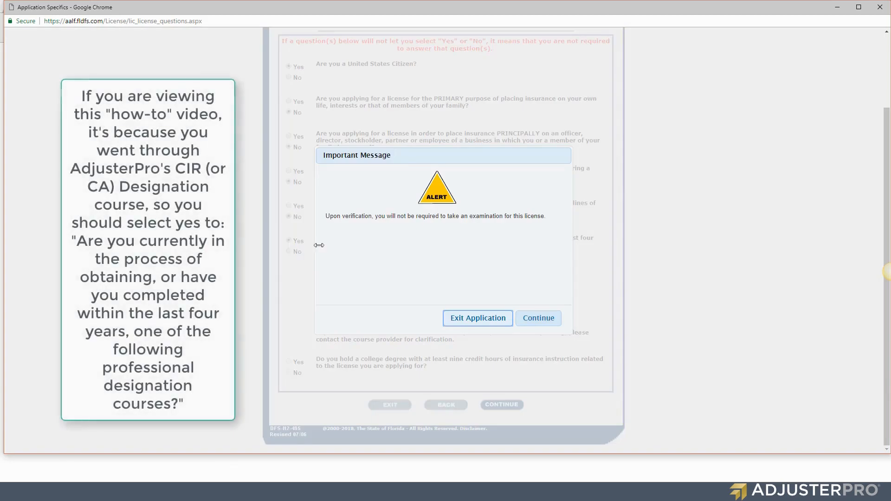
left_click(538, 317)
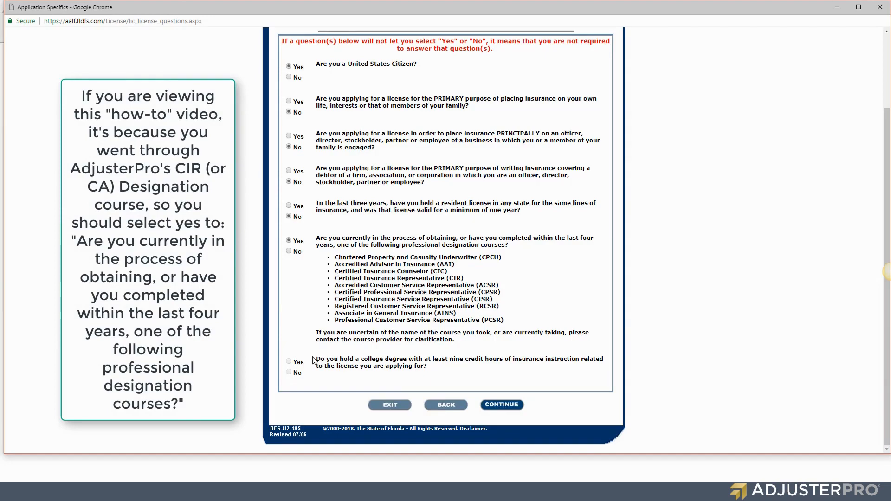
left_click_drag(315, 360, 429, 368)
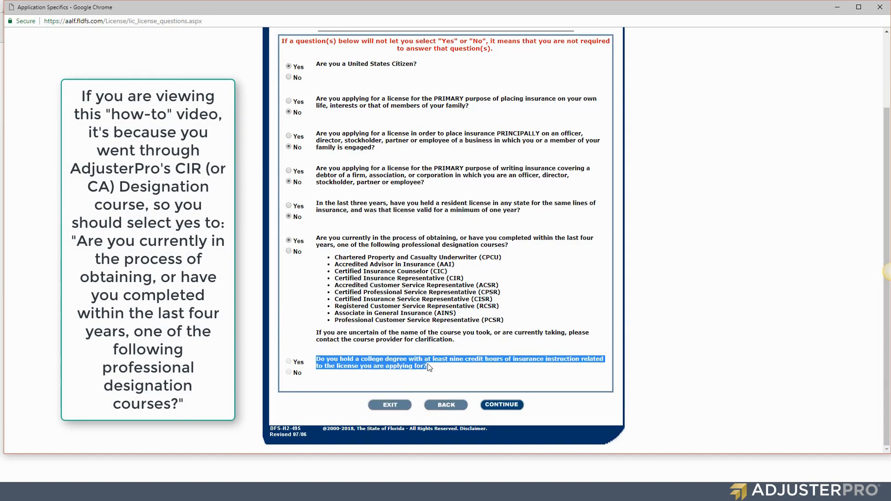
left_click(496, 404)
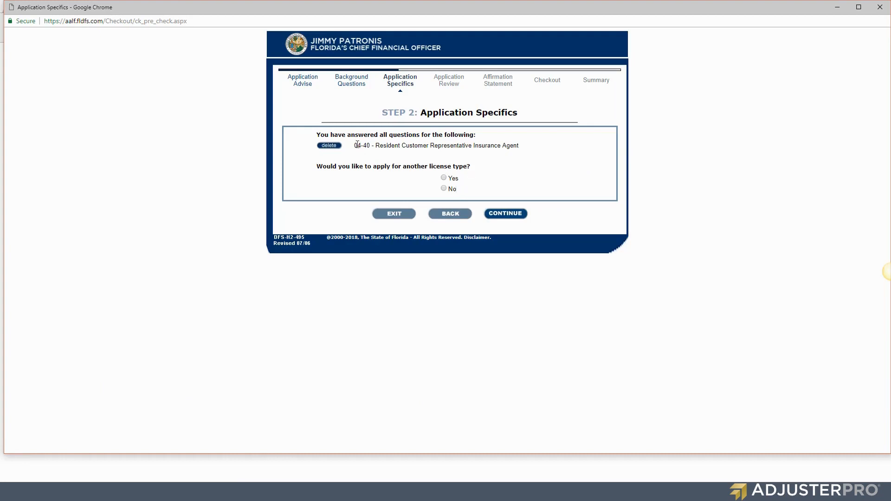
Delete the existing 04-40 application and choose the 04-40 Resident Customer Representative license again.
left_click_drag(354, 145, 528, 150)
left_click(527, 150)
left_click(324, 147)
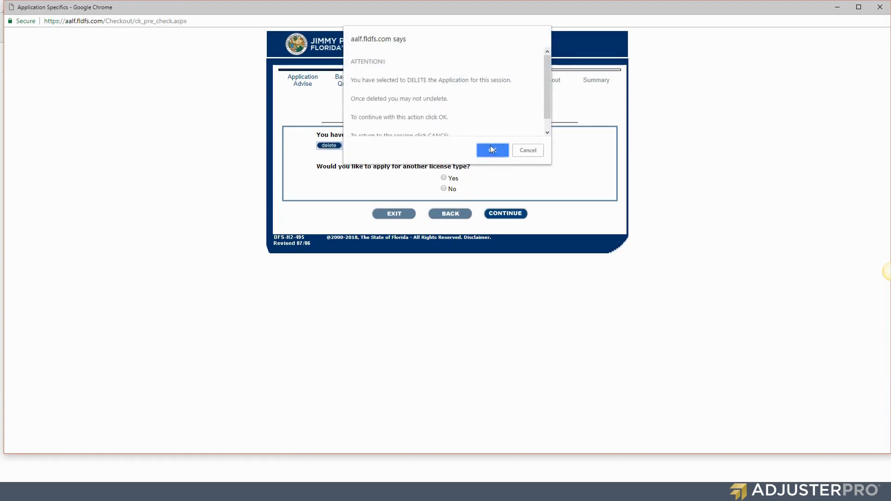
left_click(489, 148)
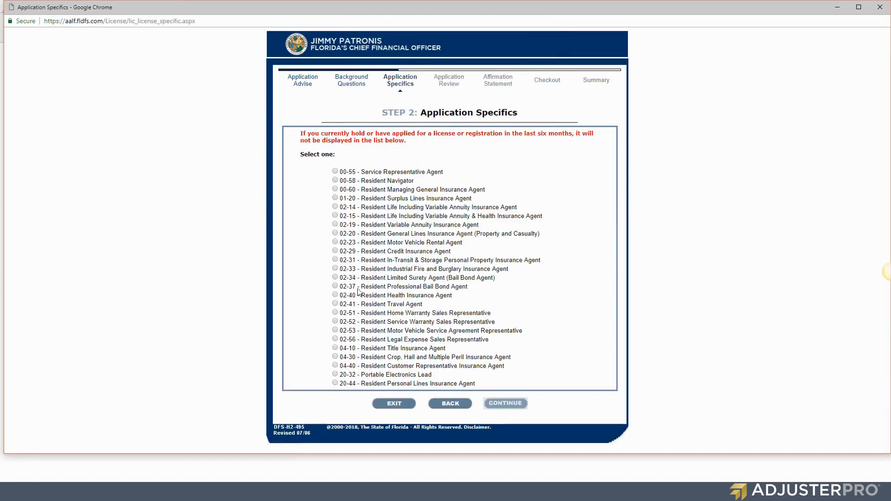
left_click(335, 365)
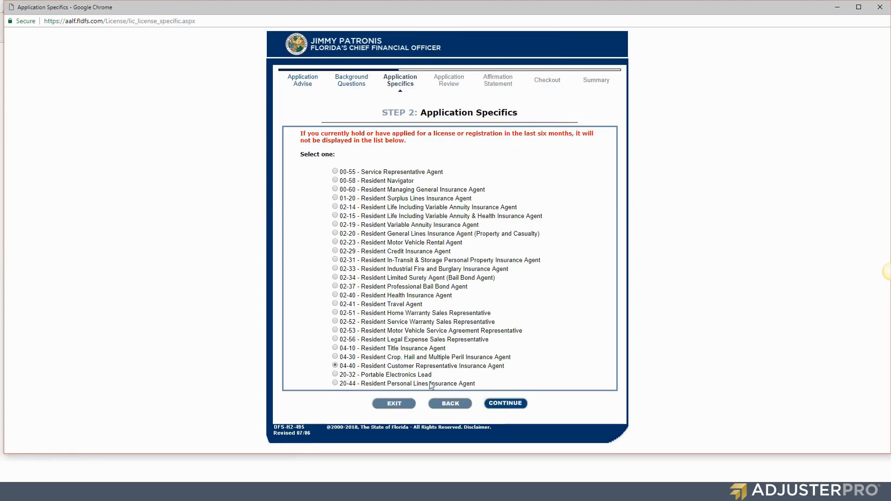
left_click(499, 403)
left_click(482, 105)
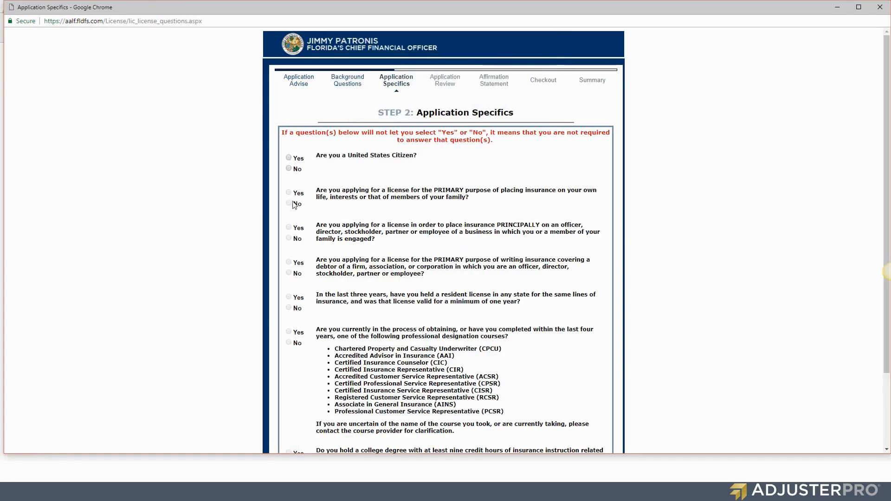
Answer Yes to citizenship and designation course, No to the other four questions, and submit.
left_click(289, 158)
left_click(289, 203)
left_click(289, 239)
left_click(288, 274)
left_click(288, 308)
left_click(288, 331)
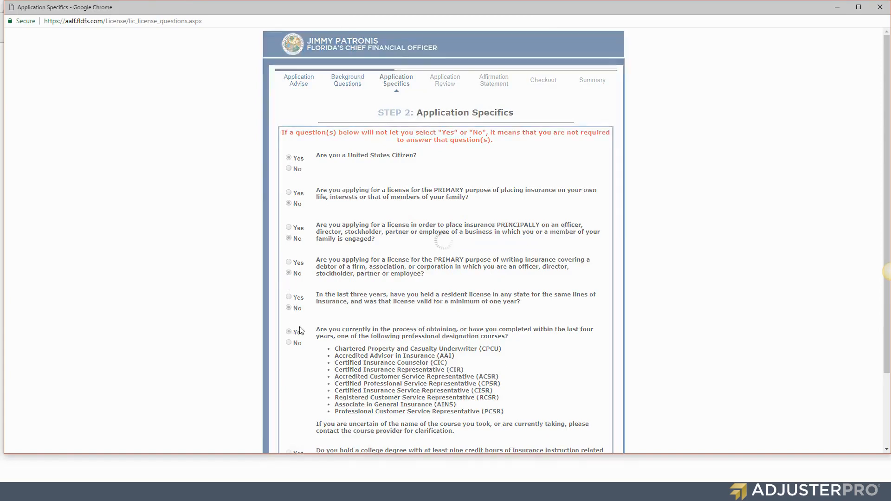
left_click(539, 317)
scroll(538, 325, "down", 2)
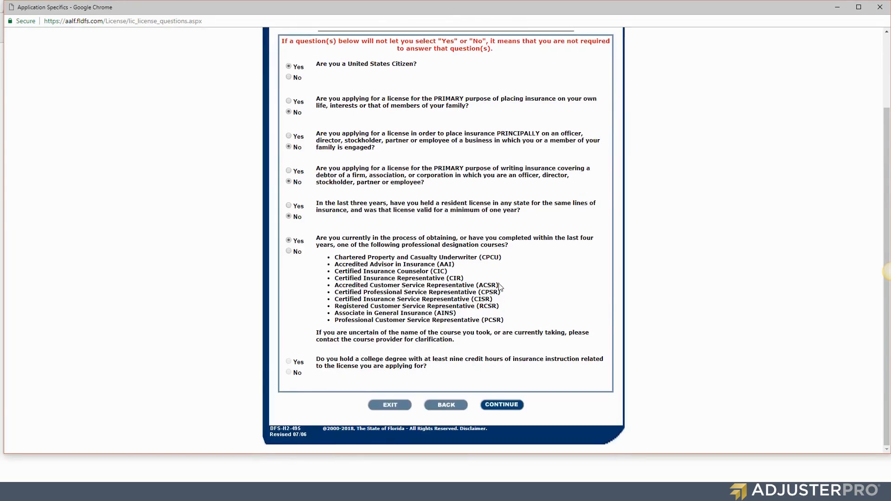
left_click(501, 405)
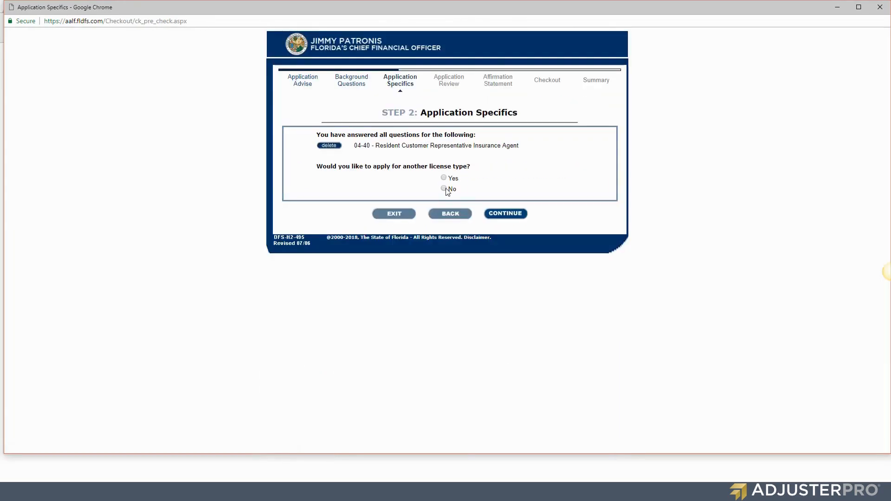
Decline another license type and continue past the Application Review showing 55.00 in fees.
left_click(445, 188)
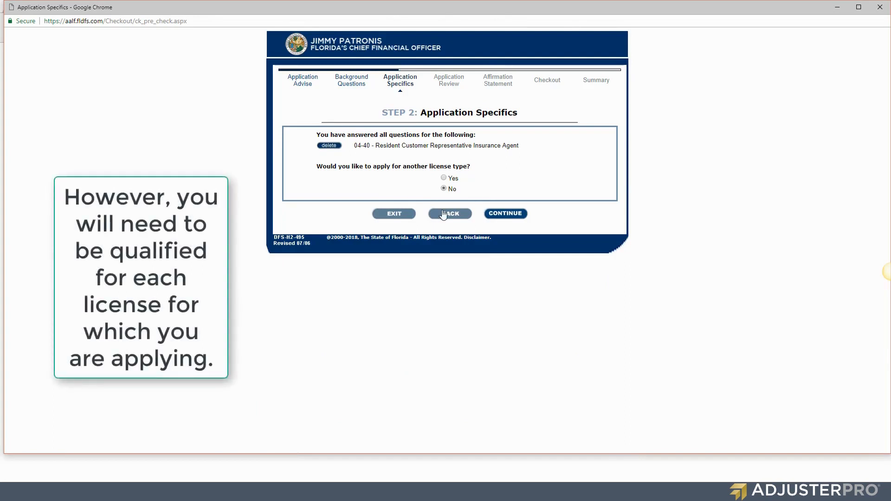
left_click(516, 215)
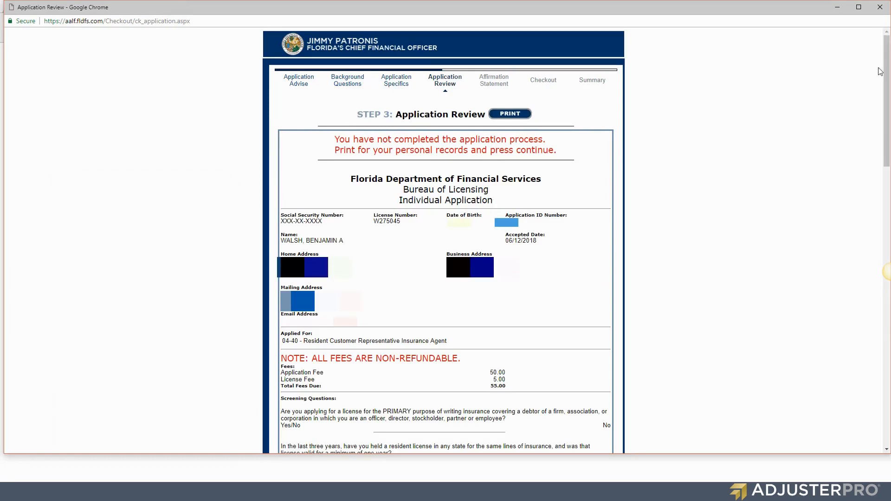
scroll(708, 62, "down", 15)
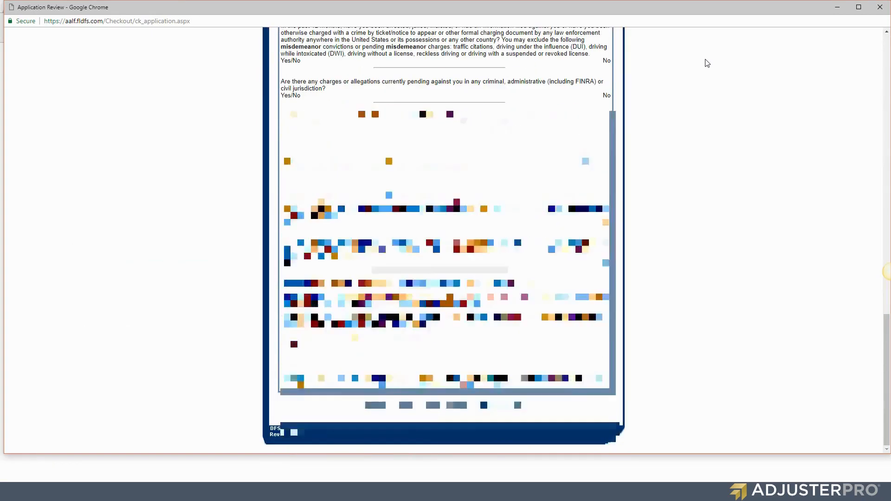
left_click(508, 408)
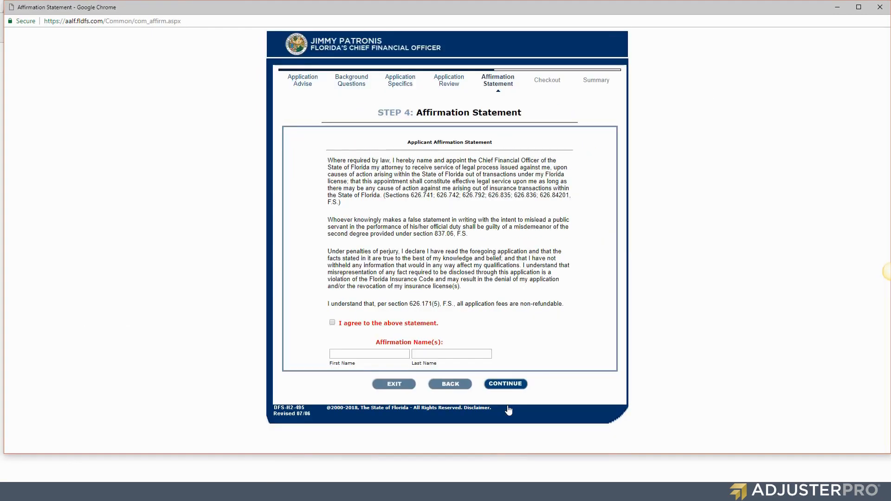
Agree to the affirmation and sign with the applicant's first and last name from autofill.
left_click(332, 323)
left_click(389, 353)
key("Down")
key("Tab")
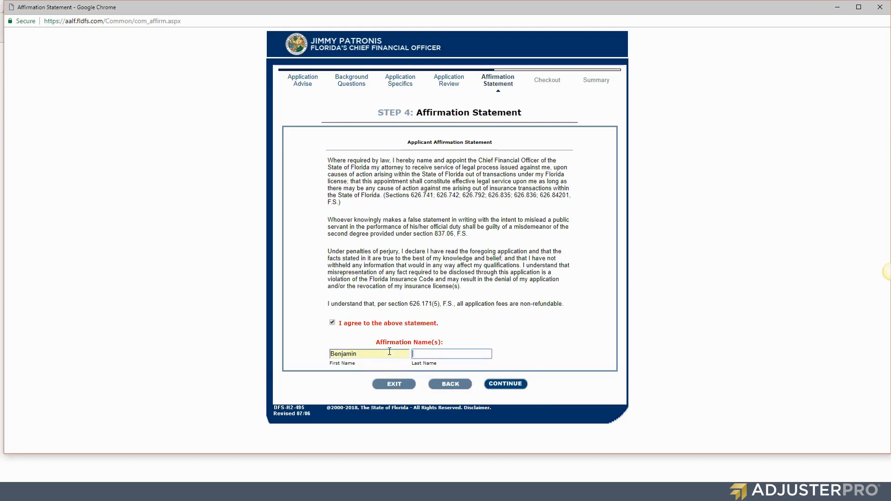
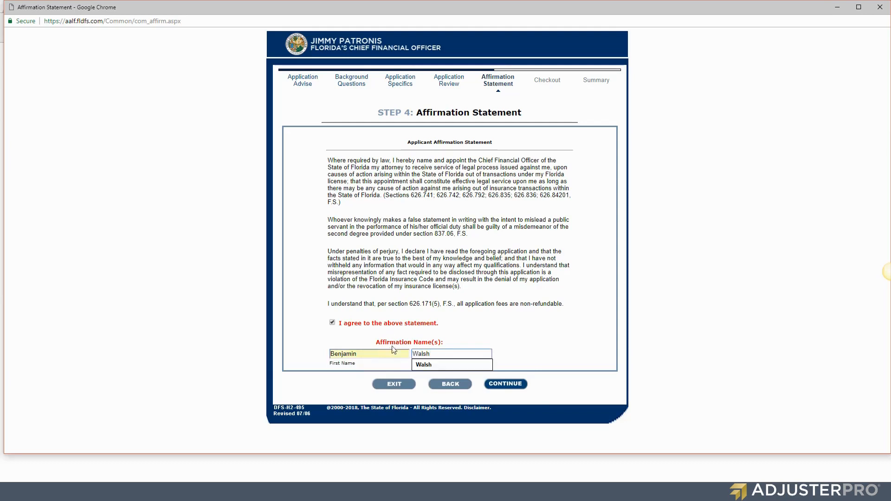
left_click(510, 350)
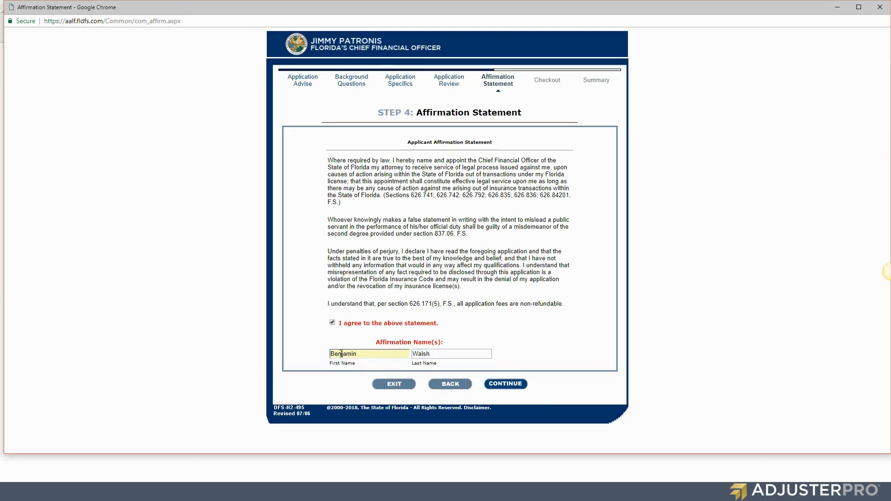
left_click(518, 388)
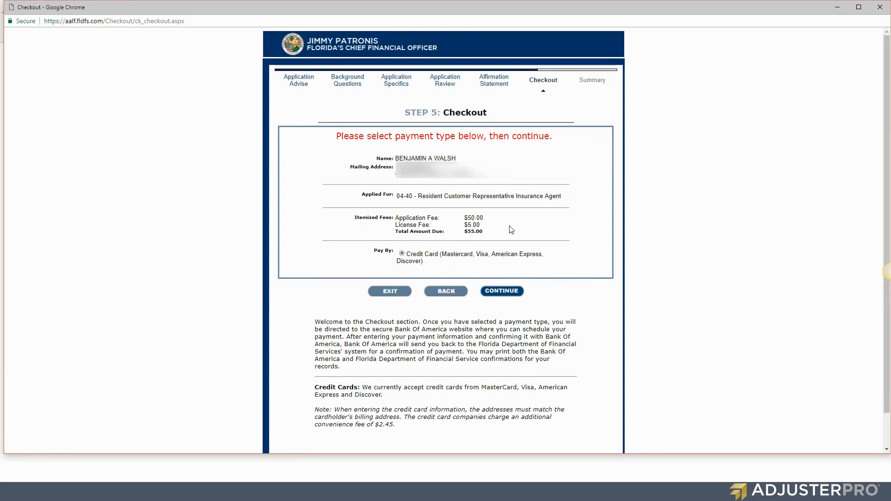
Pay the $55.00 by credit card, accepting the $2.45 additional charge.
left_click_drag(373, 423, 406, 427)
left_click(494, 291)
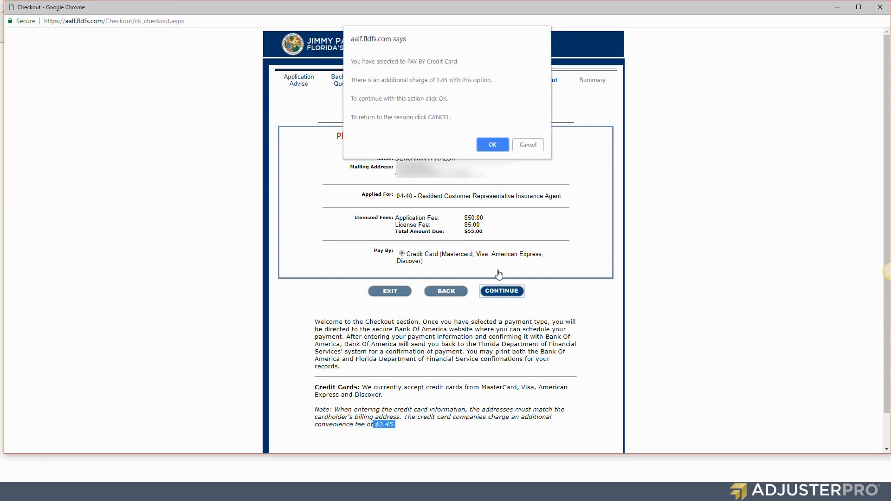
left_click(496, 144)
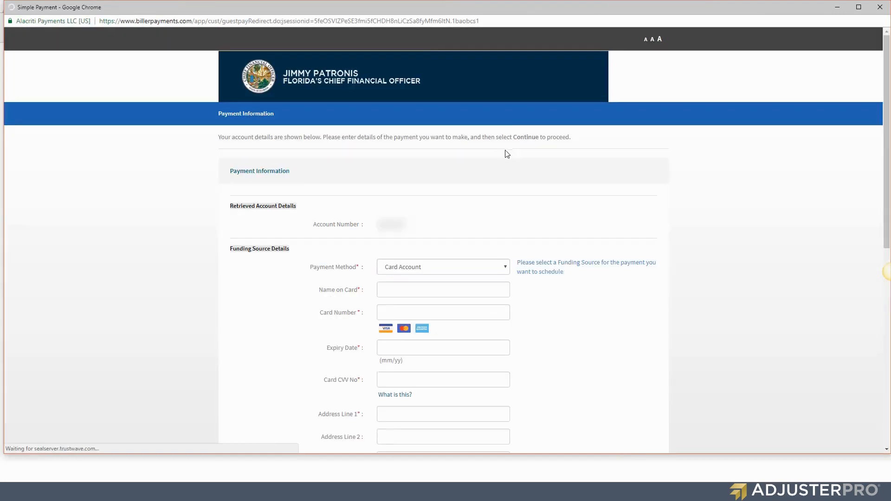
Keep Card Account as payment method, review the $57.45 card form, then close the payment window.
left_click(481, 270)
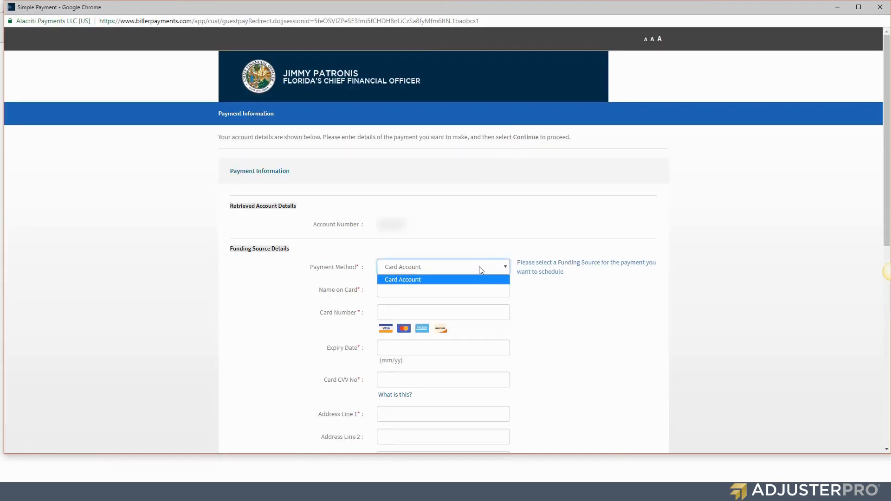
left_click(481, 270)
left_click(468, 290)
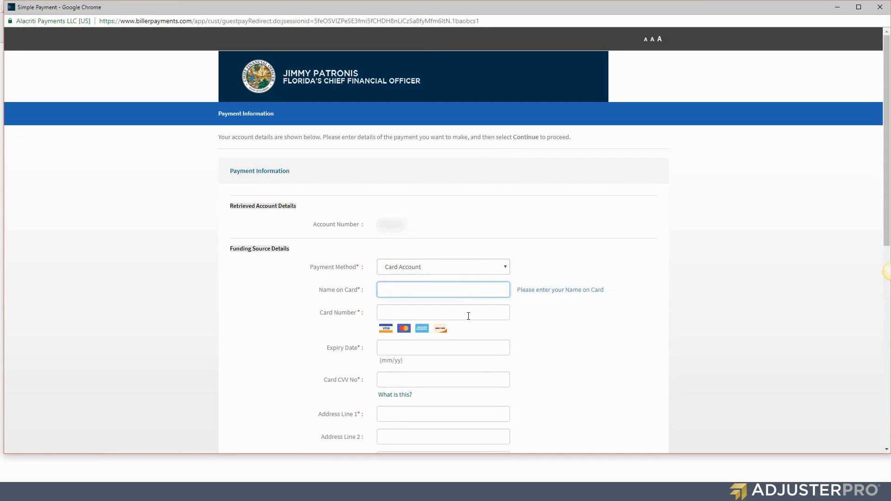
left_click(469, 314)
scroll(464, 307, "down", 9)
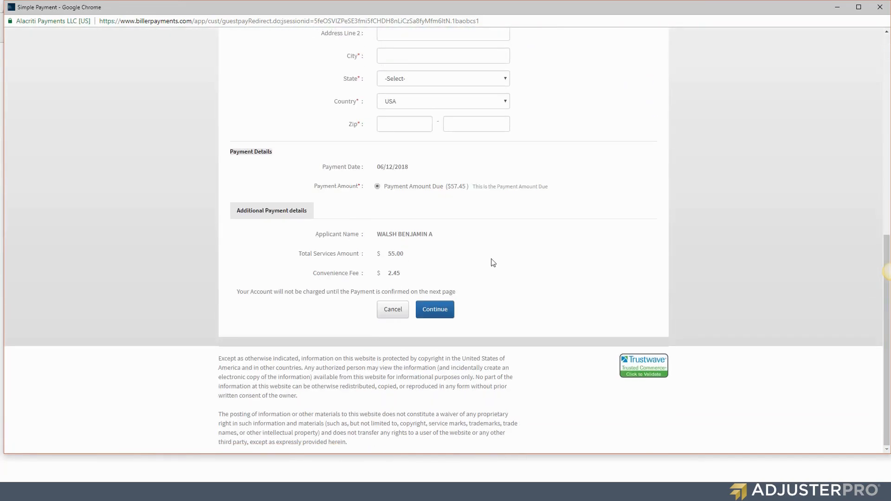
scroll(493, 263, "up", 3)
scroll(493, 262, "up", 5)
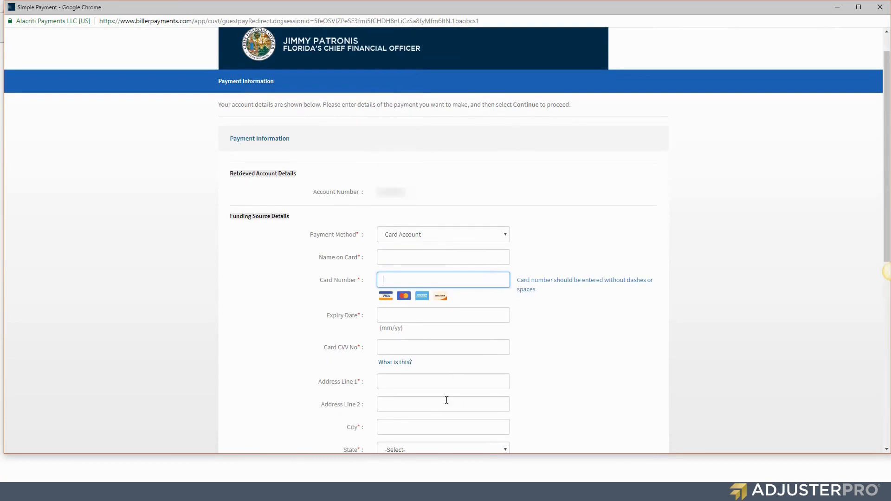
left_click(887, 12)
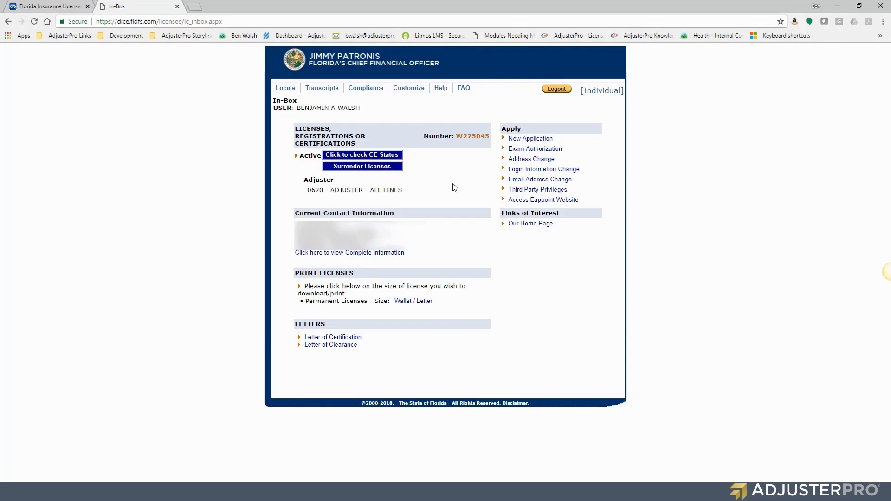
Log out of MyProfile from the In-Box page.
left_click(548, 95)
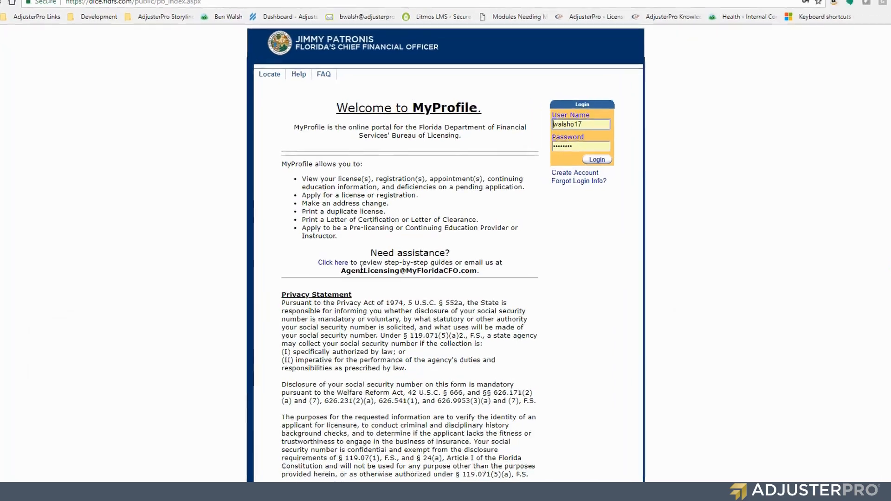
left_click_drag(252, 330, 540, 355)
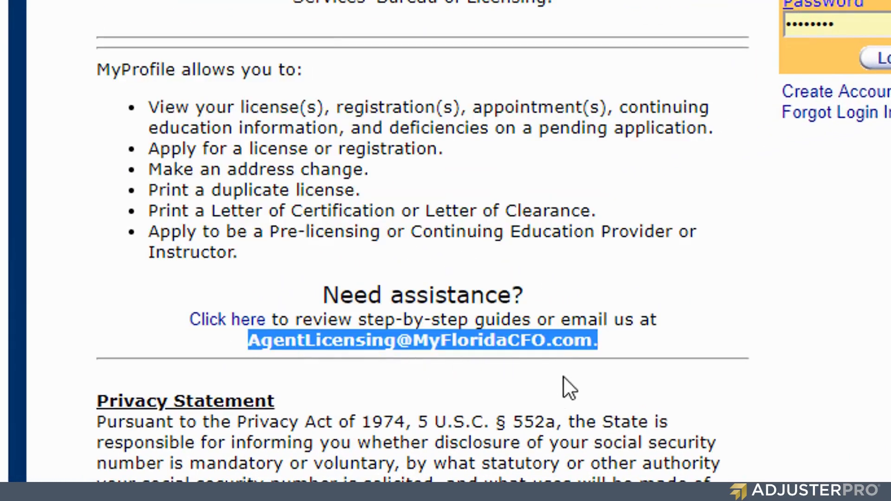
left_click(617, 342)
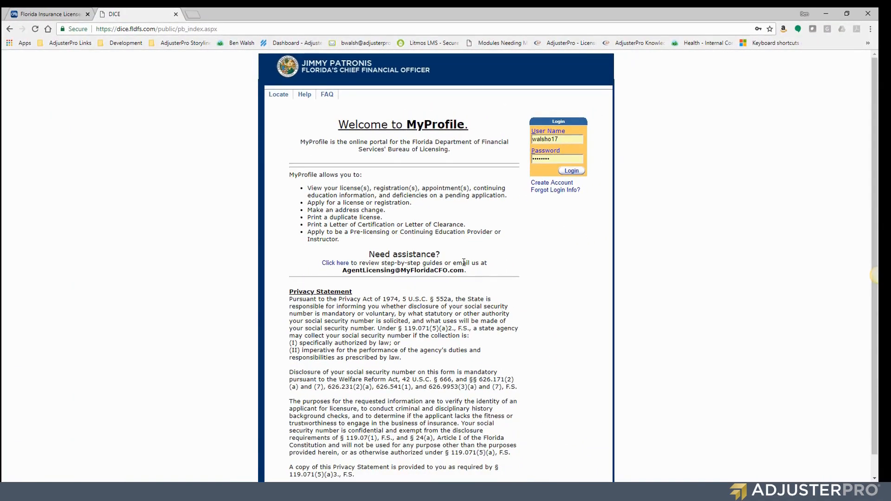
left_click(346, 264)
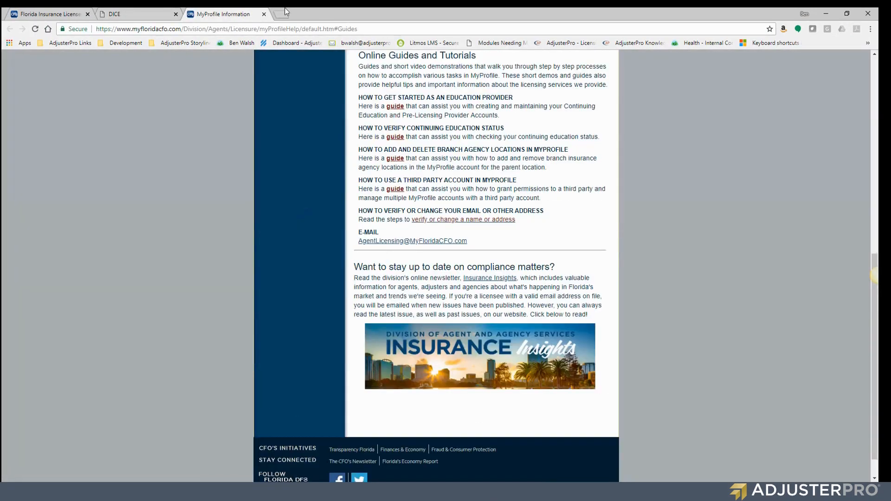
left_click(264, 14)
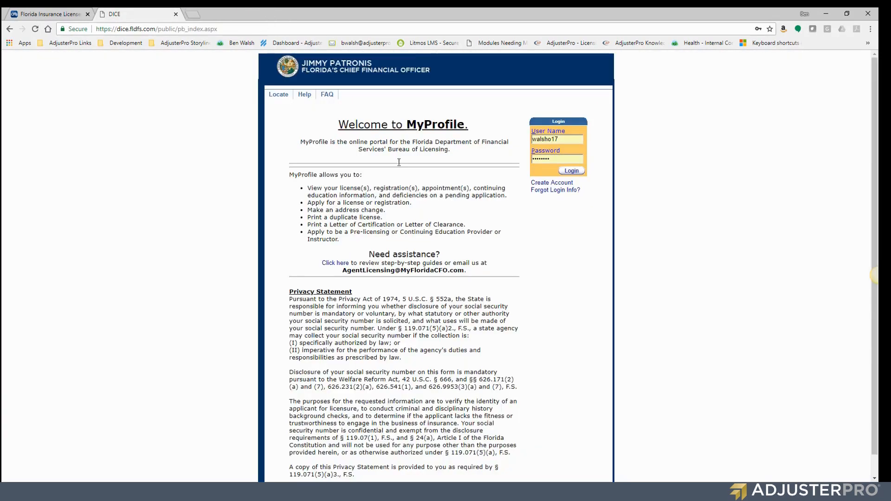